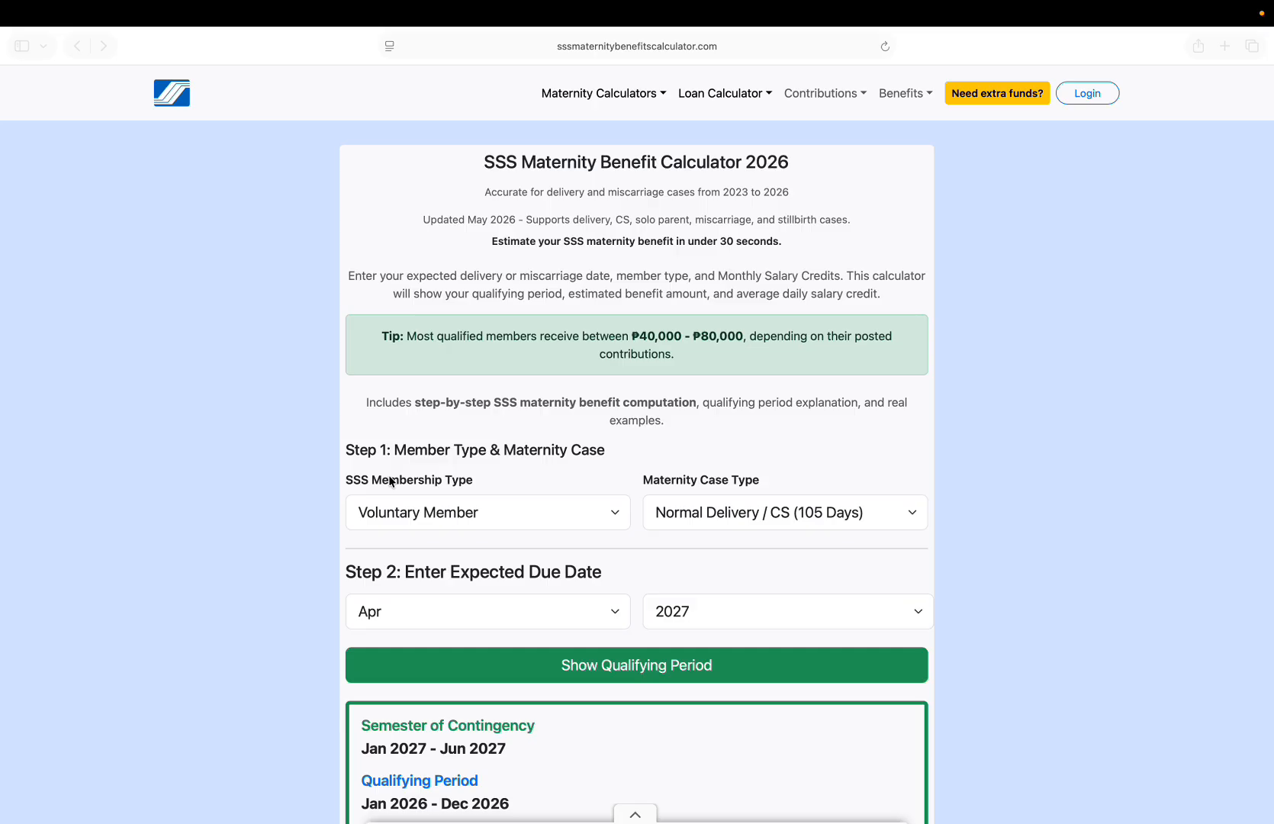
- Choose Voluntary Member as the SSS membership type and keep Normal Delivery / CS (105 Days) as the maternity case type
scroll(389, 480, "down", 2)
scroll(417, 421, "down", 2)
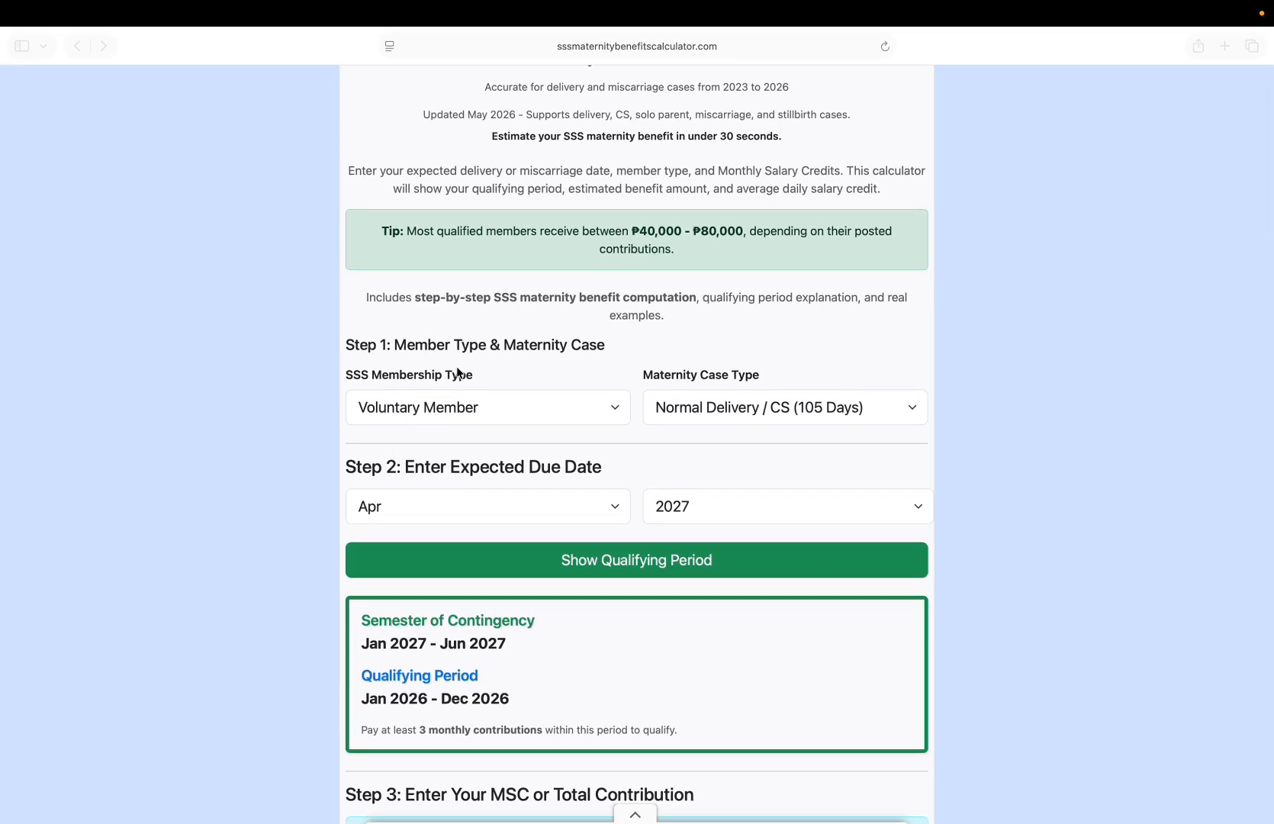
left_click(471, 409)
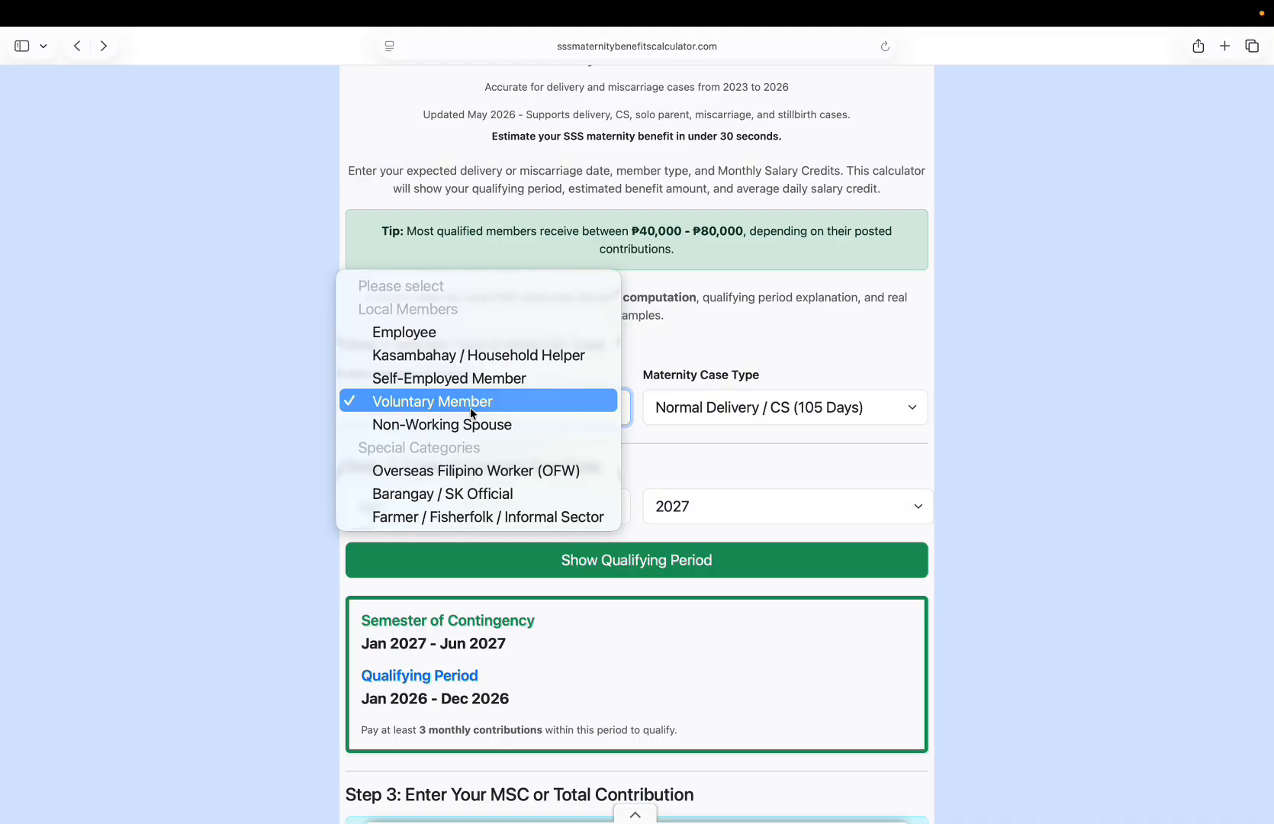
left_click(471, 409)
left_click(711, 412)
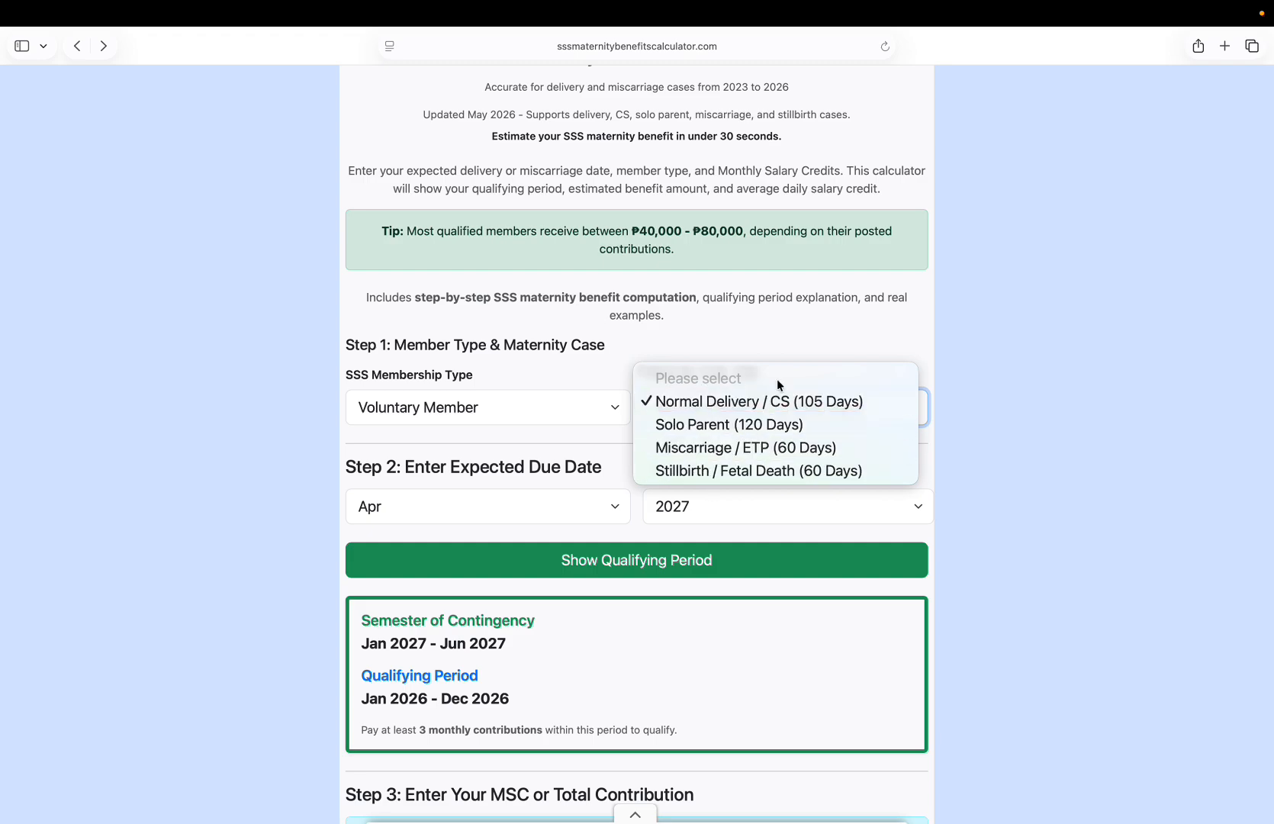
left_click(1001, 437)
- Set the expected due month to Jan with the year 2027 and show the qualifying period
scroll(692, 447, "down", 2)
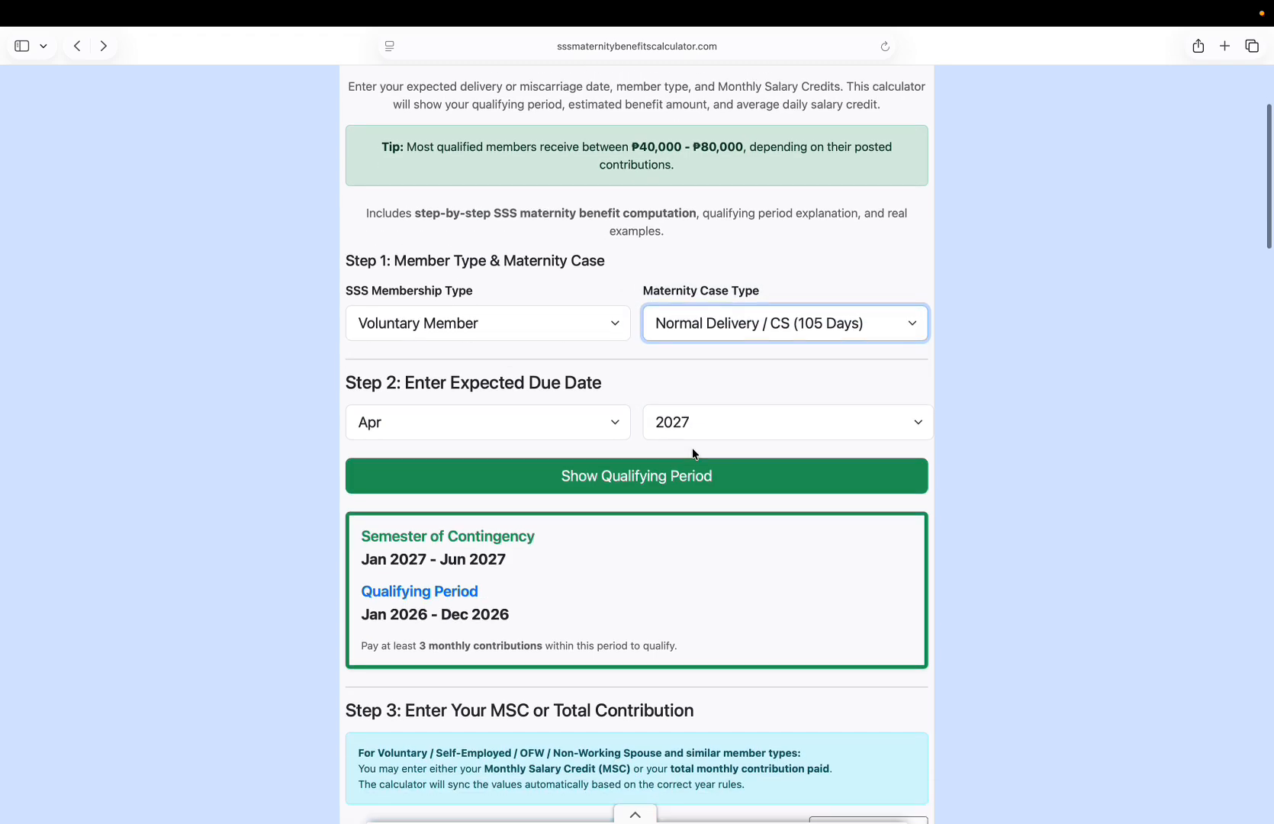
left_click(472, 421)
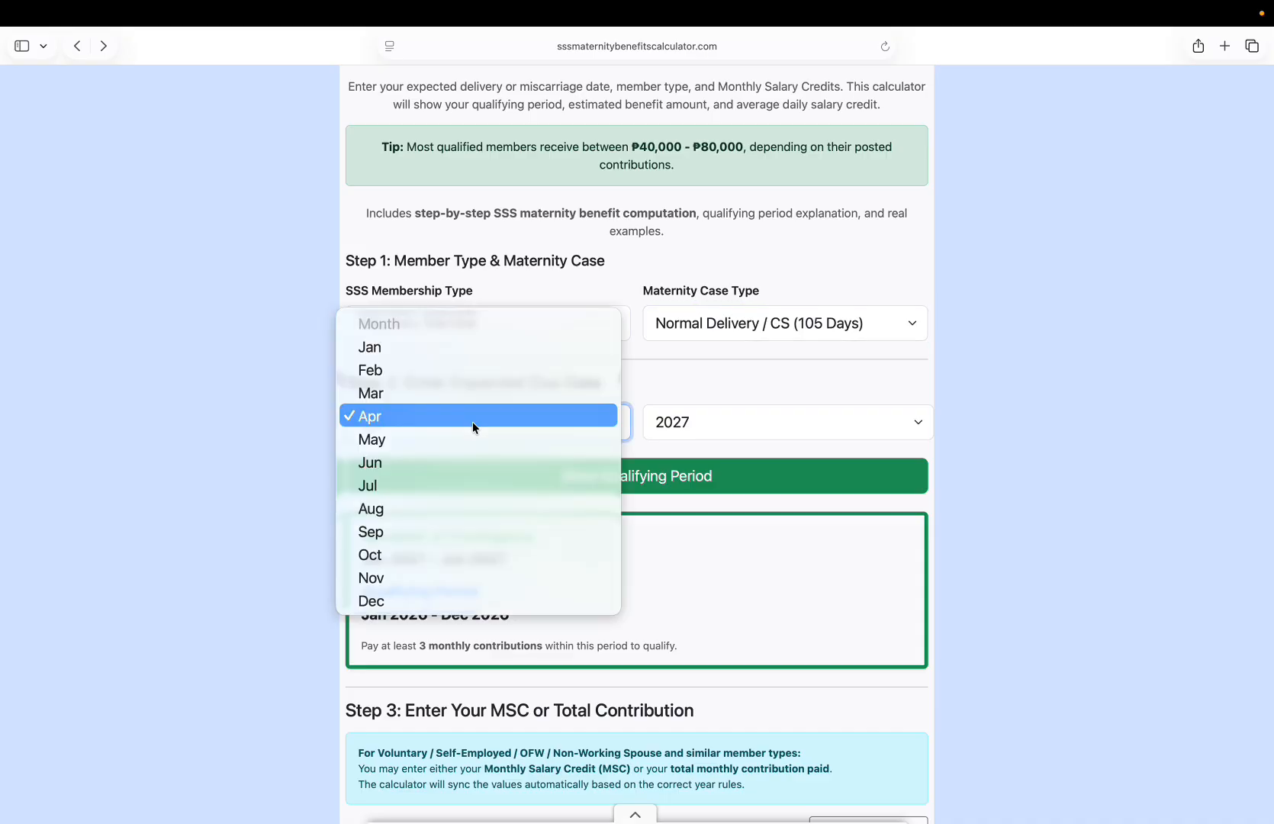
left_click(431, 345)
left_click(606, 478)
scroll(602, 469, "down", 2)
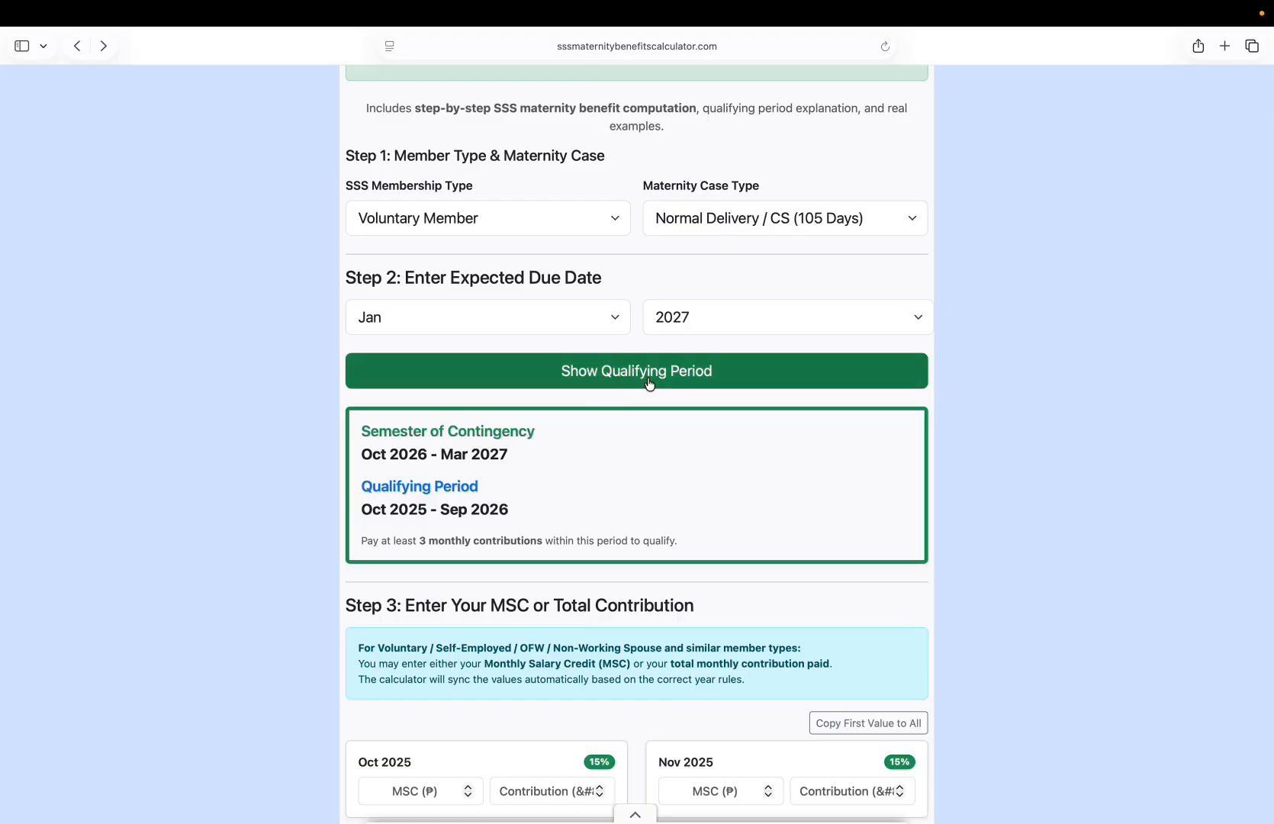
- Examine the qualifying period's start and end months, the required contributions note and the semester of contingency
left_click_drag(362, 489, 567, 504)
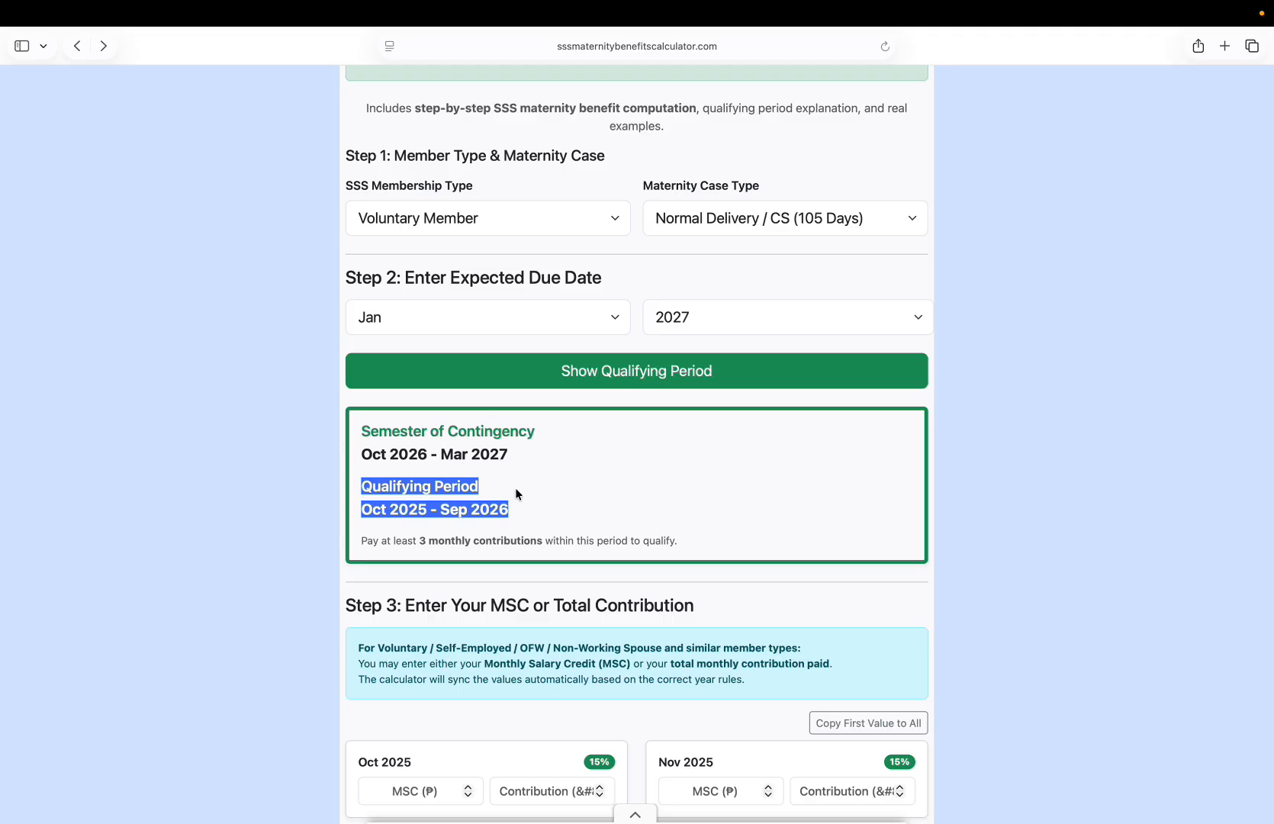
left_click(489, 492)
left_click_drag(362, 487, 503, 484)
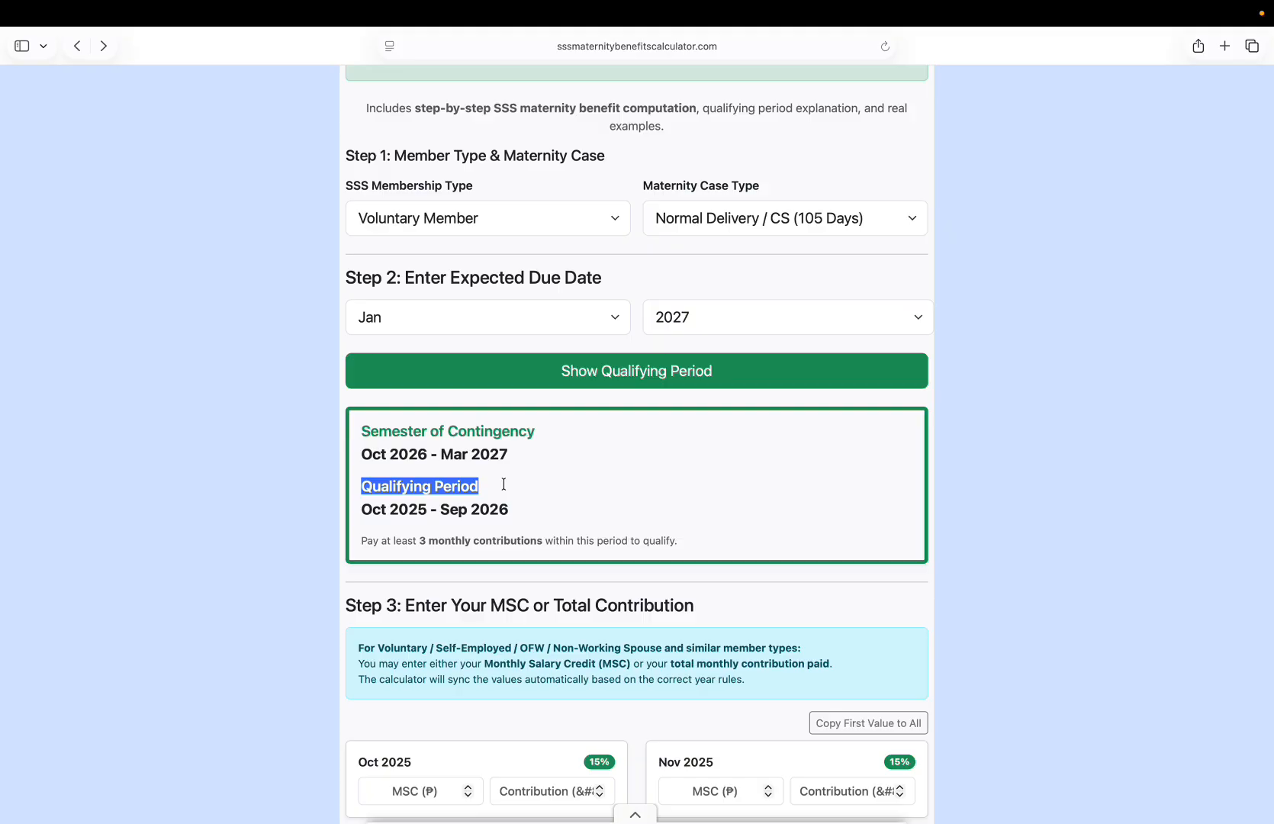
left_click_drag(408, 541, 549, 551)
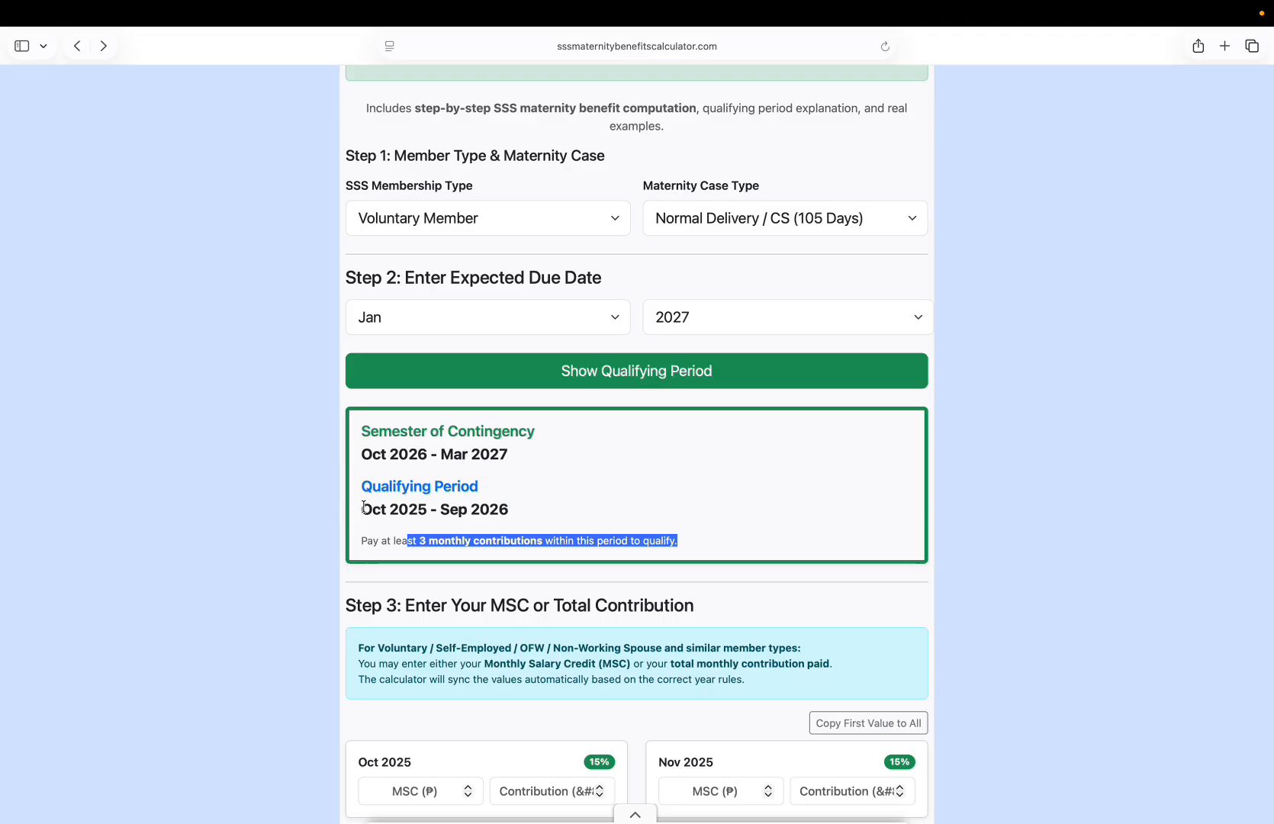
left_click_drag(363, 507, 425, 515)
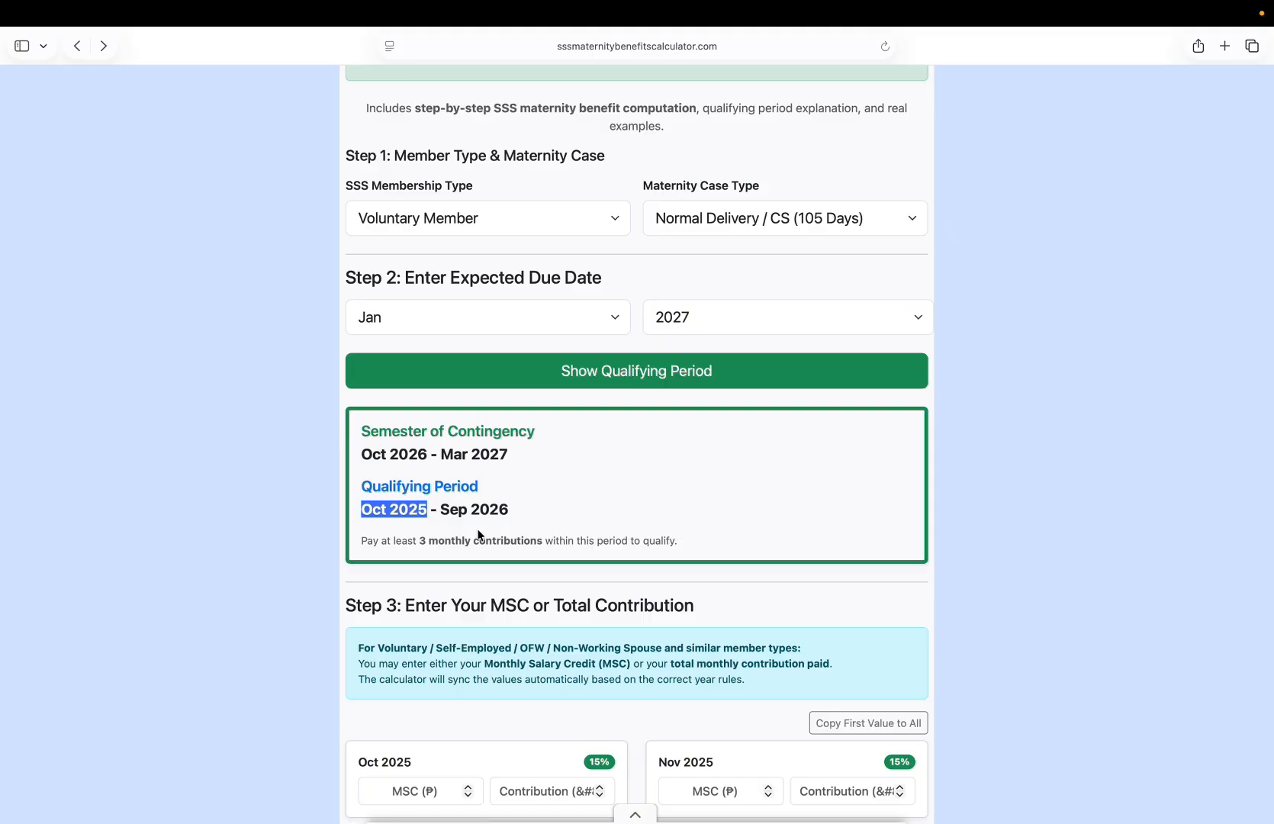
left_click(443, 511)
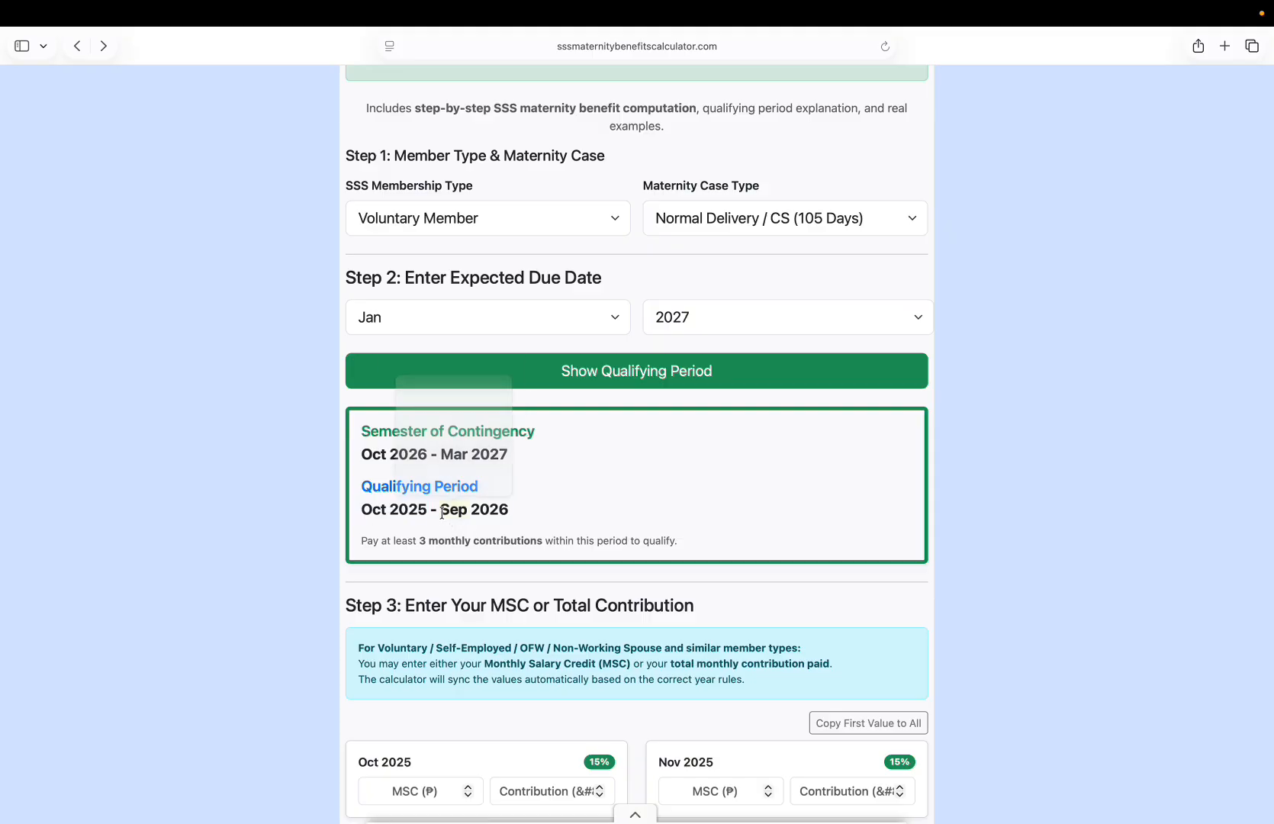
left_click_drag(442, 513, 507, 511)
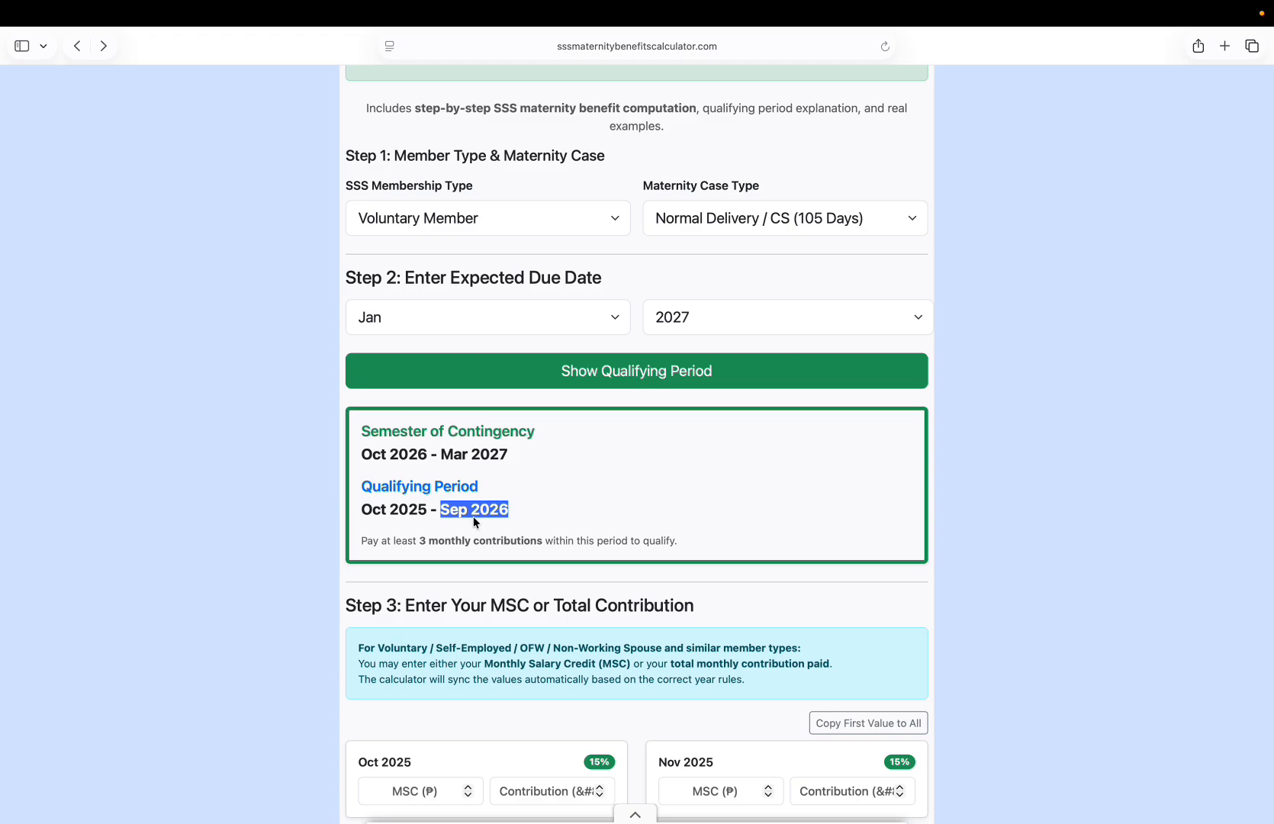
left_click_drag(363, 486, 508, 516)
left_click(469, 509)
left_click_drag(363, 453, 421, 457)
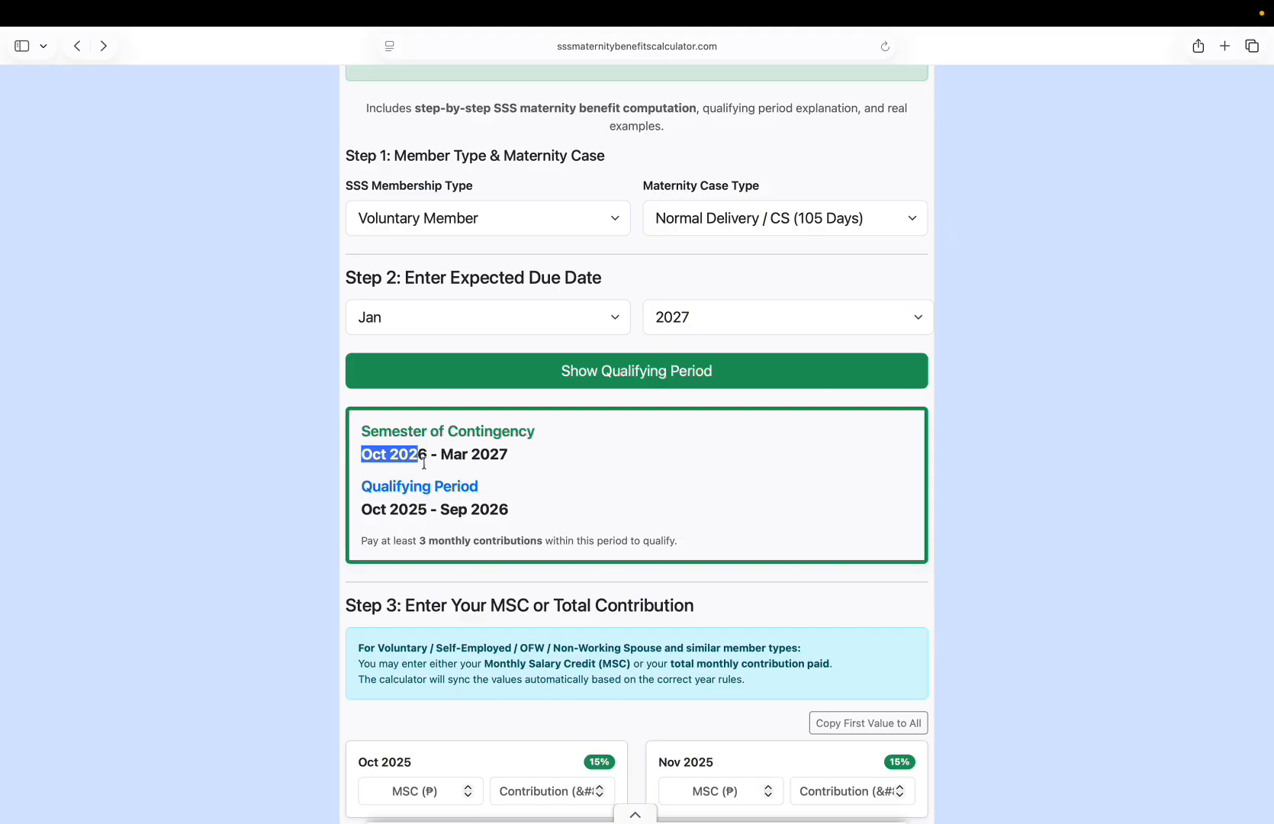
left_click_drag(442, 509, 512, 510)
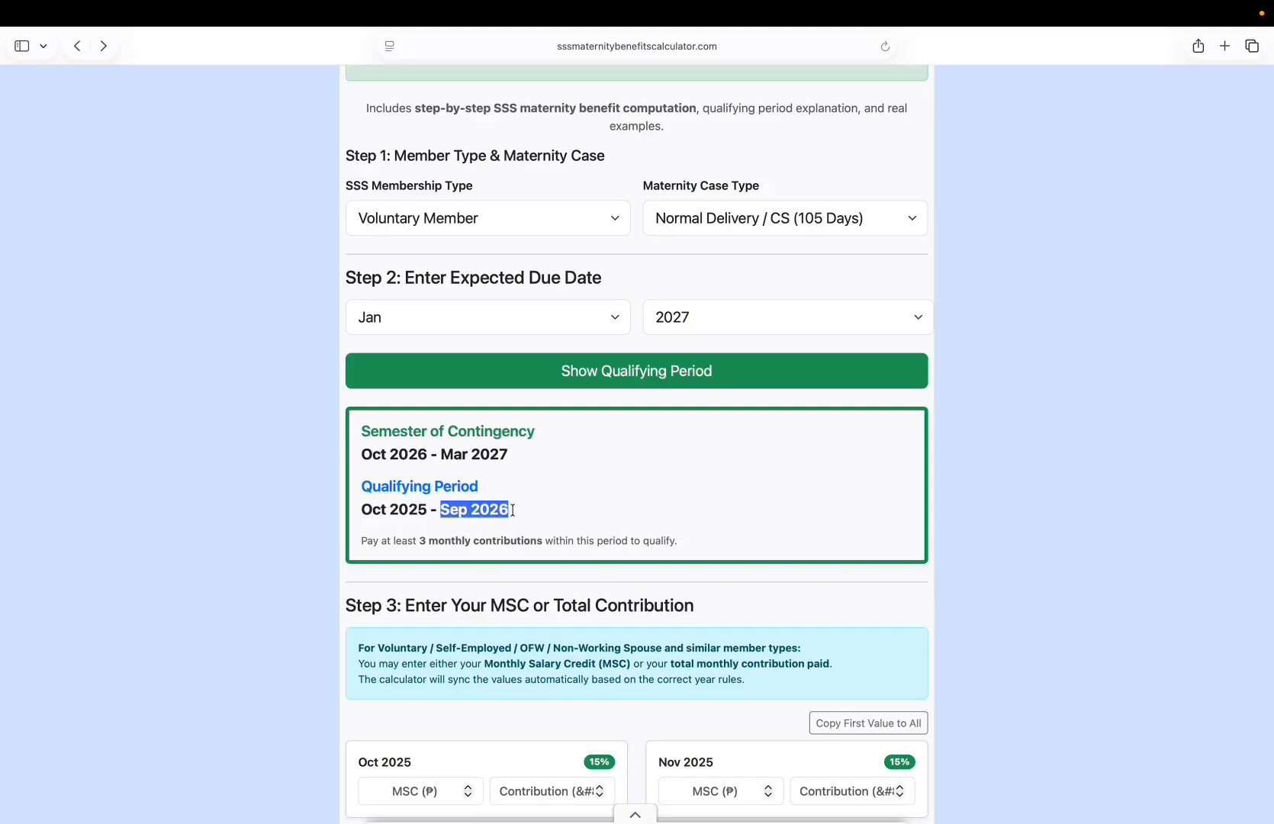
- Enter a contribution of 750 for Oct 2025 and copy it to all months in the qualifying period
scroll(513, 510, "down", 3)
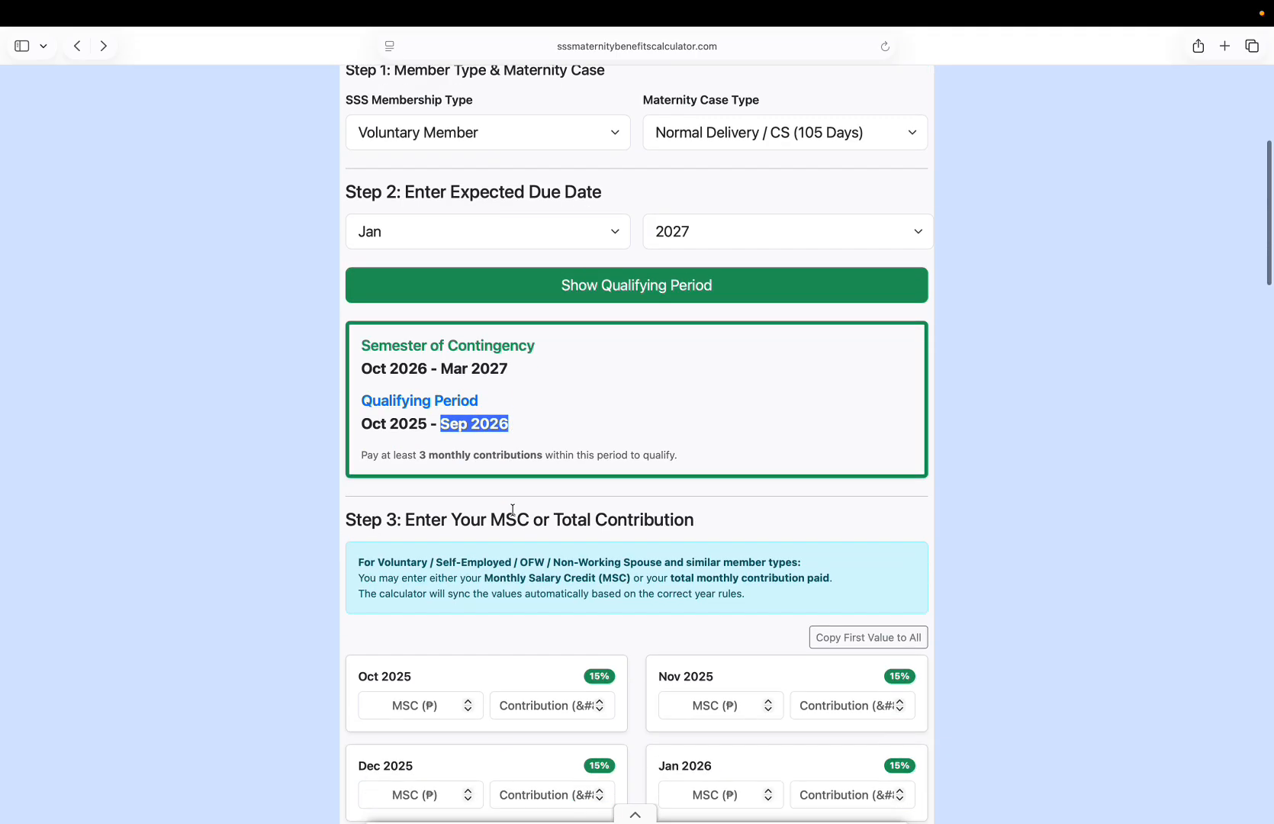
left_click(533, 421)
scroll(534, 425, "down", 1)
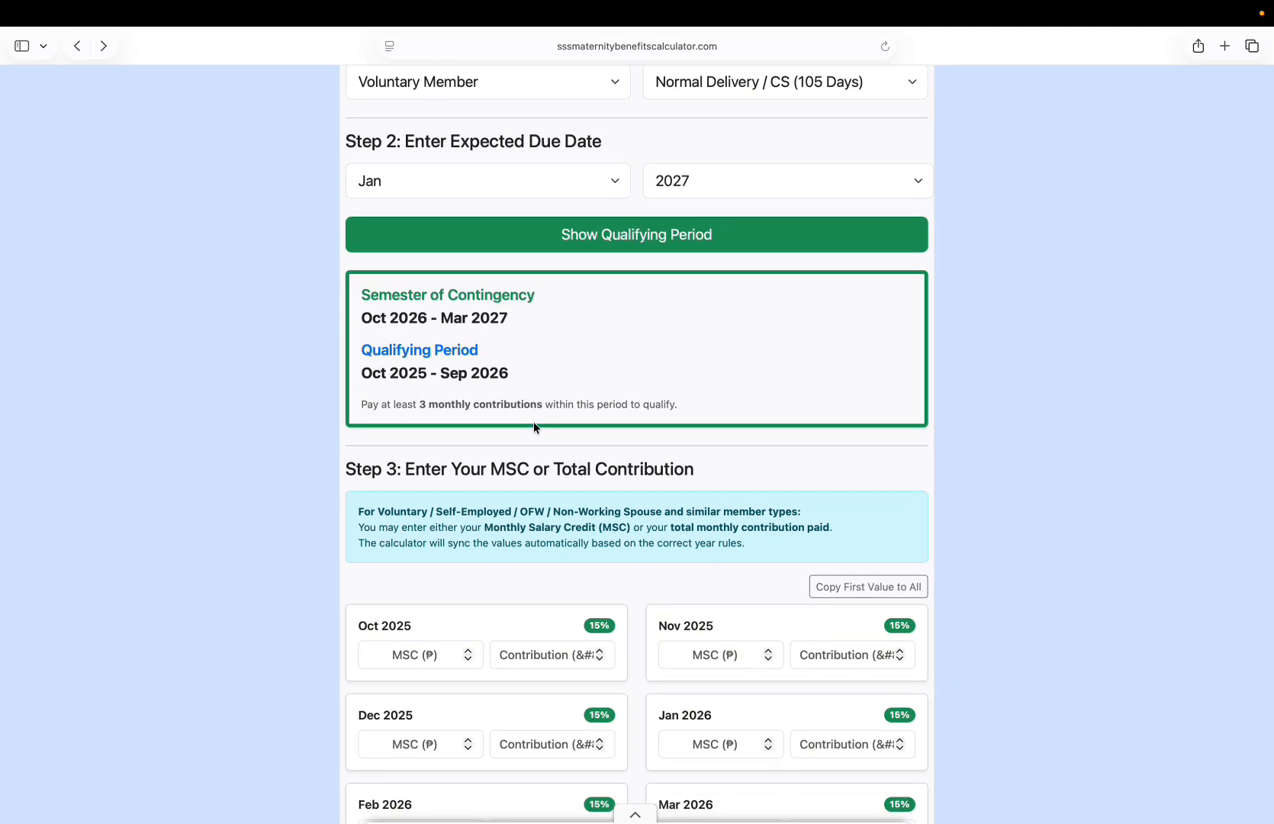
scroll(533, 421, "down", 5)
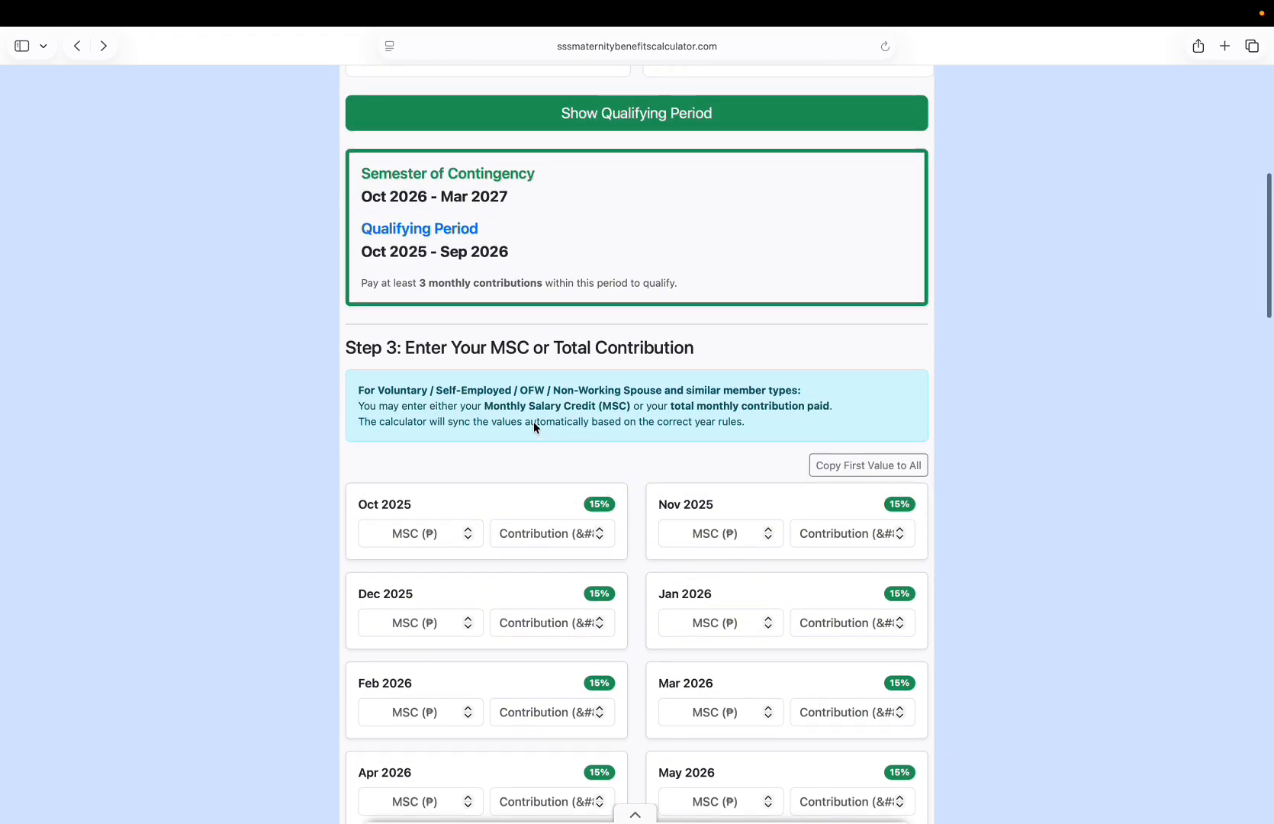
left_click(519, 435)
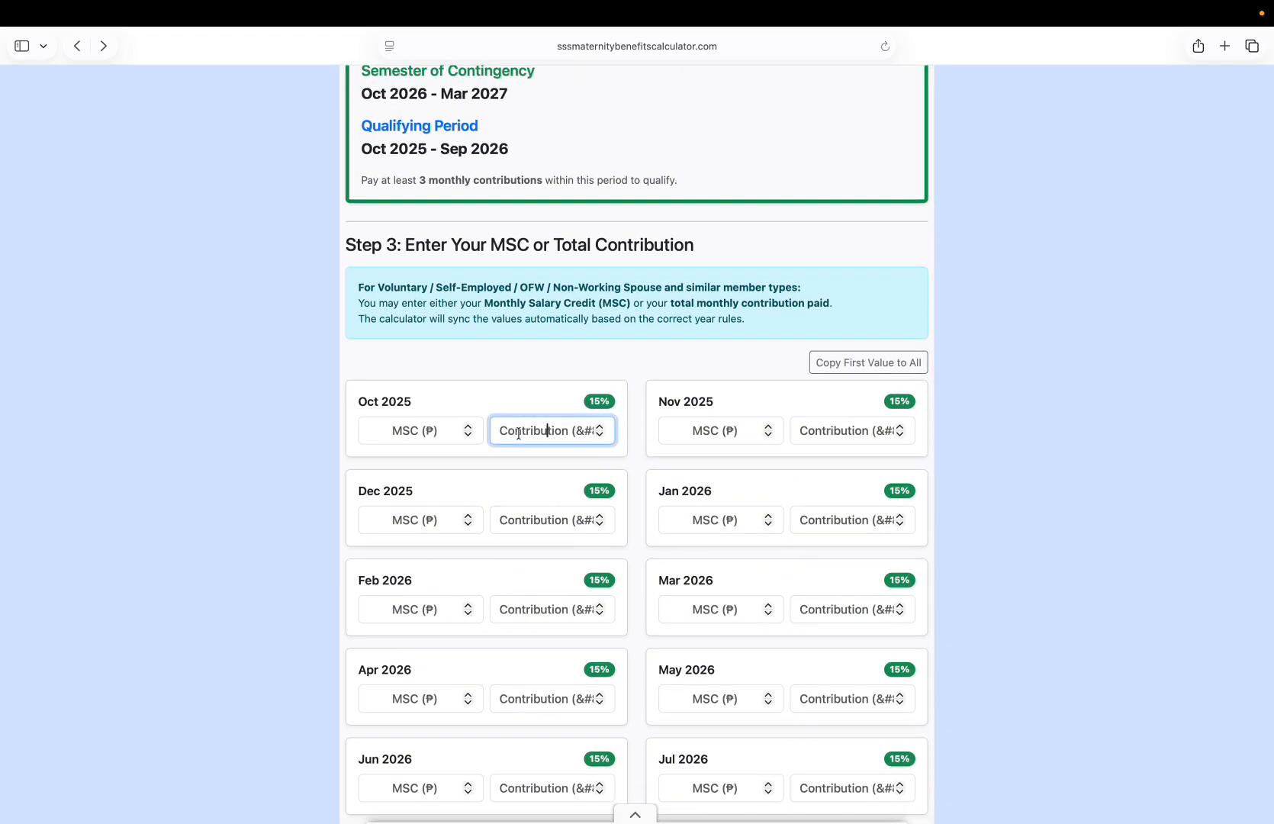
type("750")
left_click(895, 371)
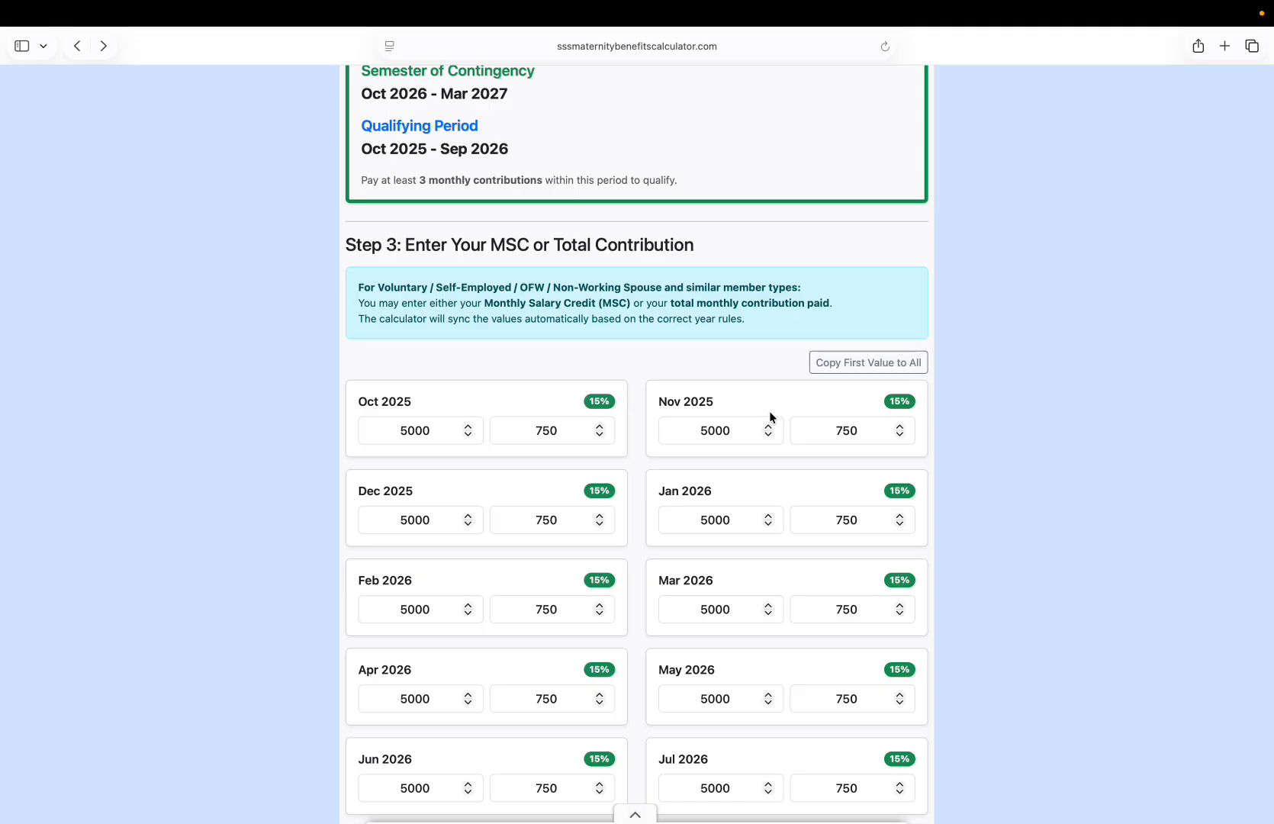
- Calculate the maternity benefit from the monthly contributions and highlight the estimated amount
scroll(685, 470, "down", 5)
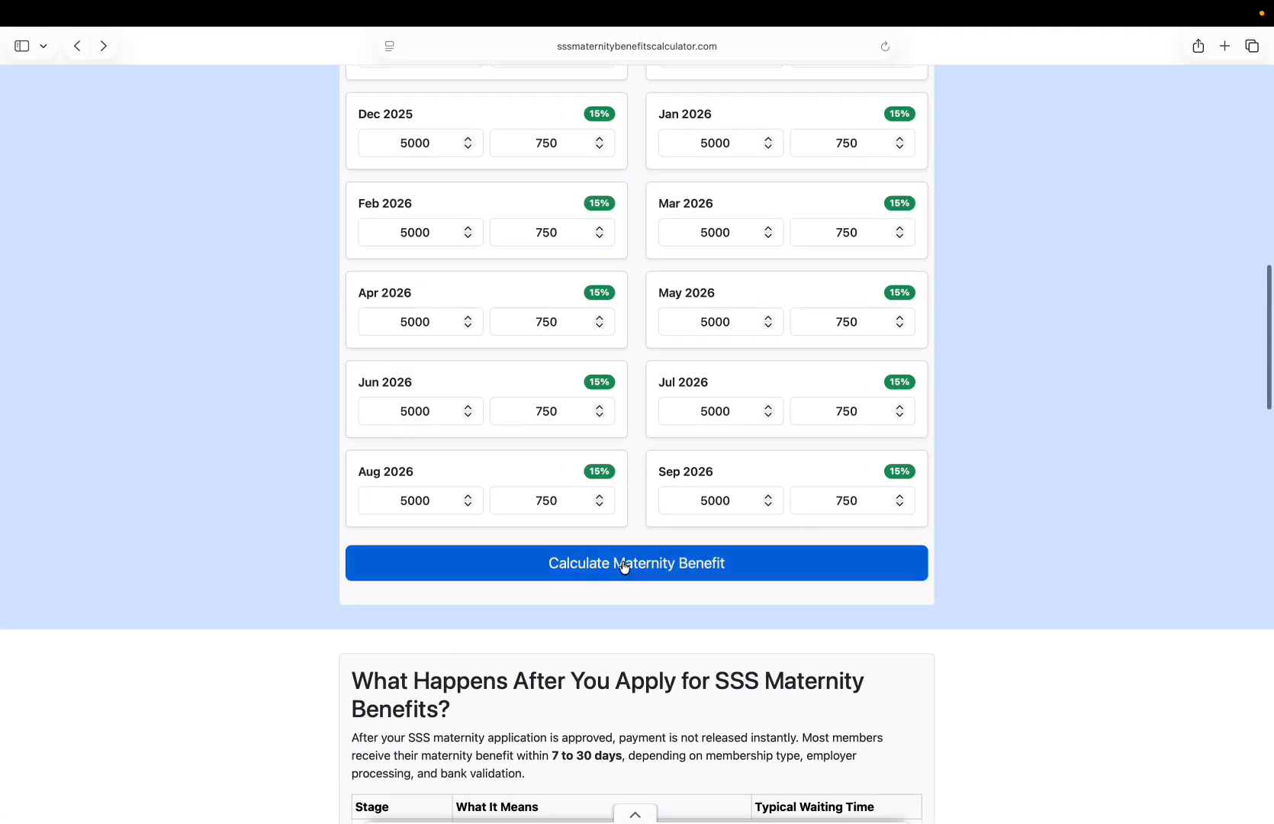
left_click(623, 566)
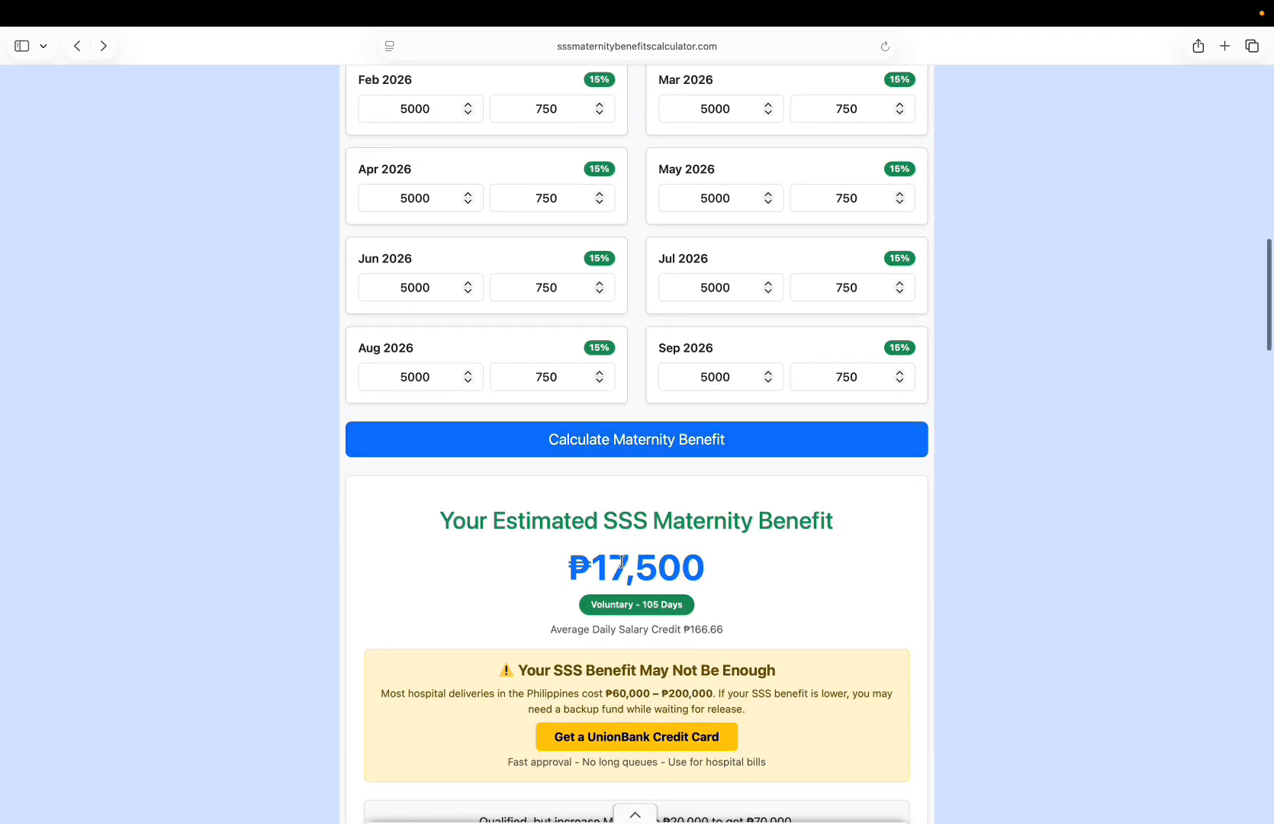
left_click_drag(442, 520, 863, 549)
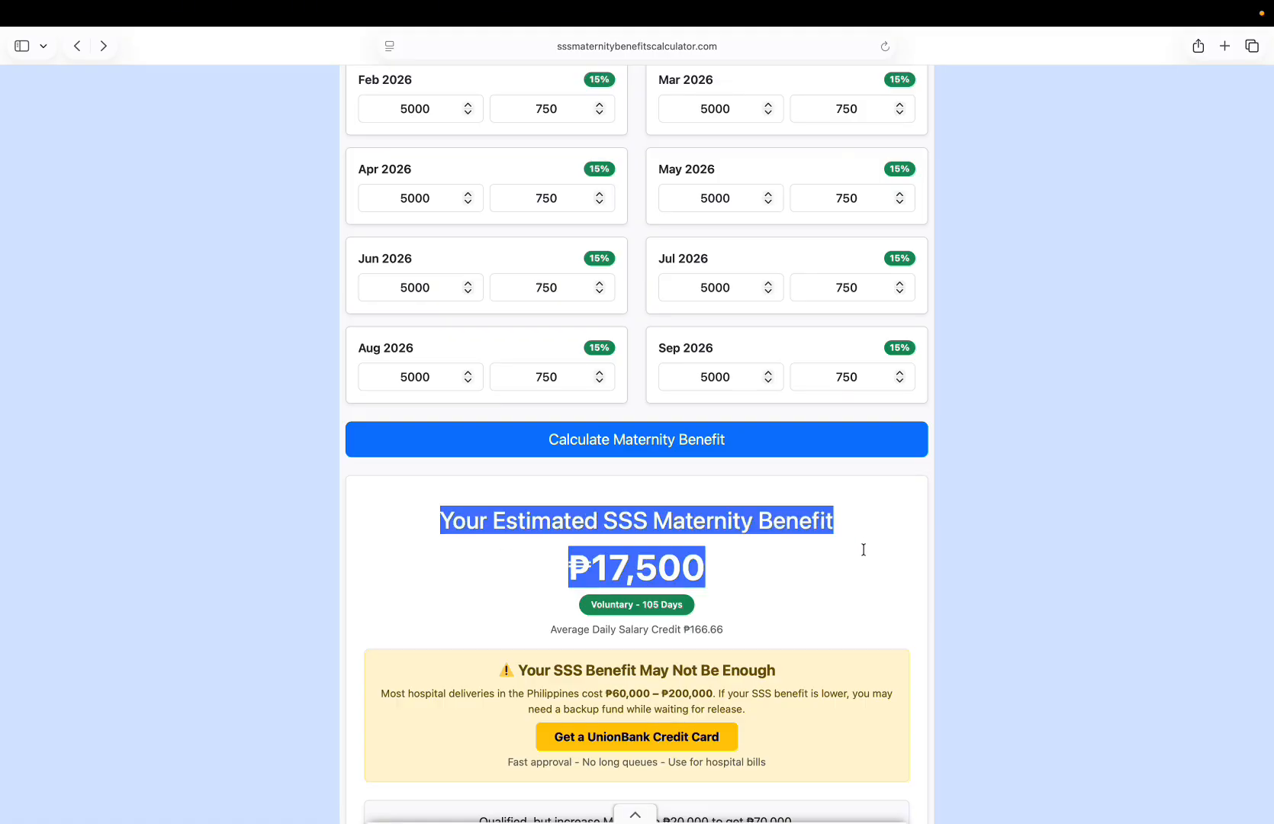
- Set the May 2026 contribution to 3000
scroll(863, 549, "up", 2)
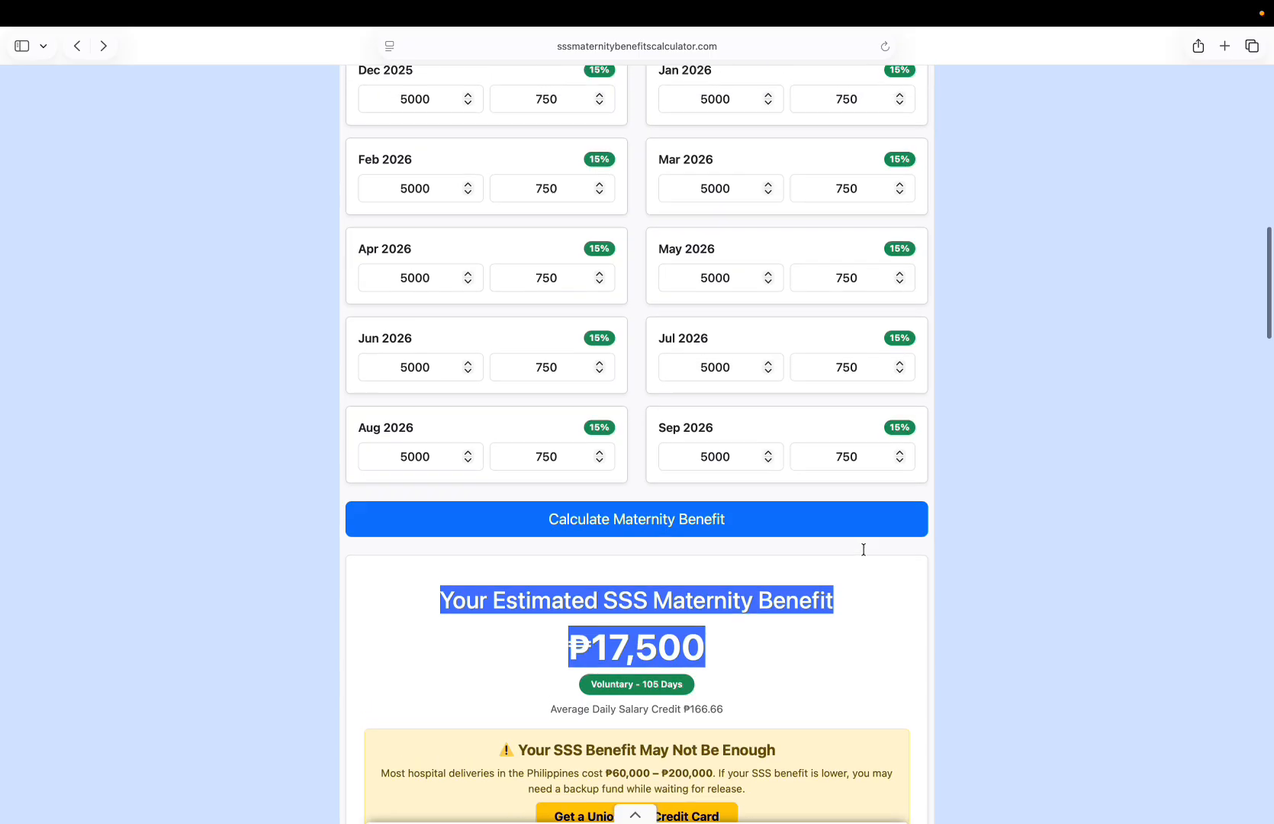
scroll(863, 548, "up", 4)
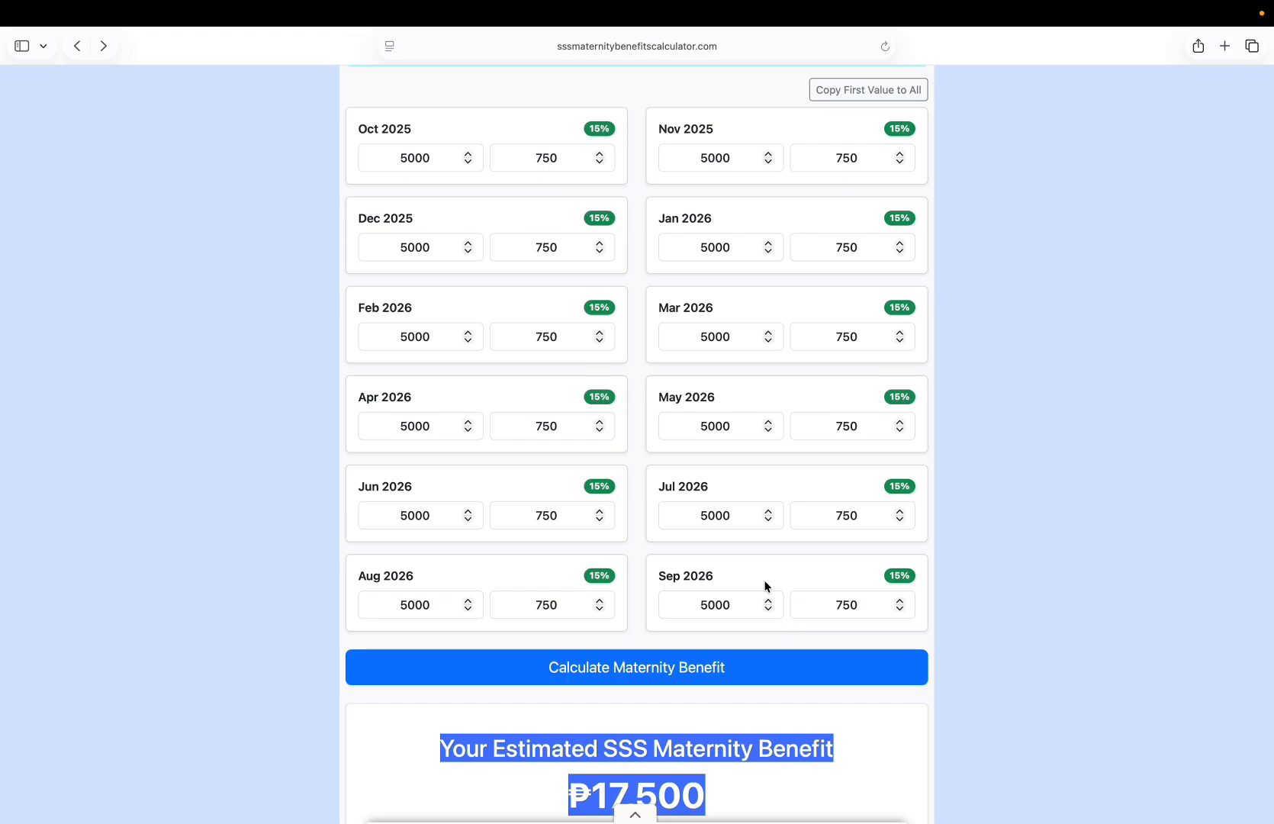
scroll(766, 586, "down", 1)
left_click(860, 485)
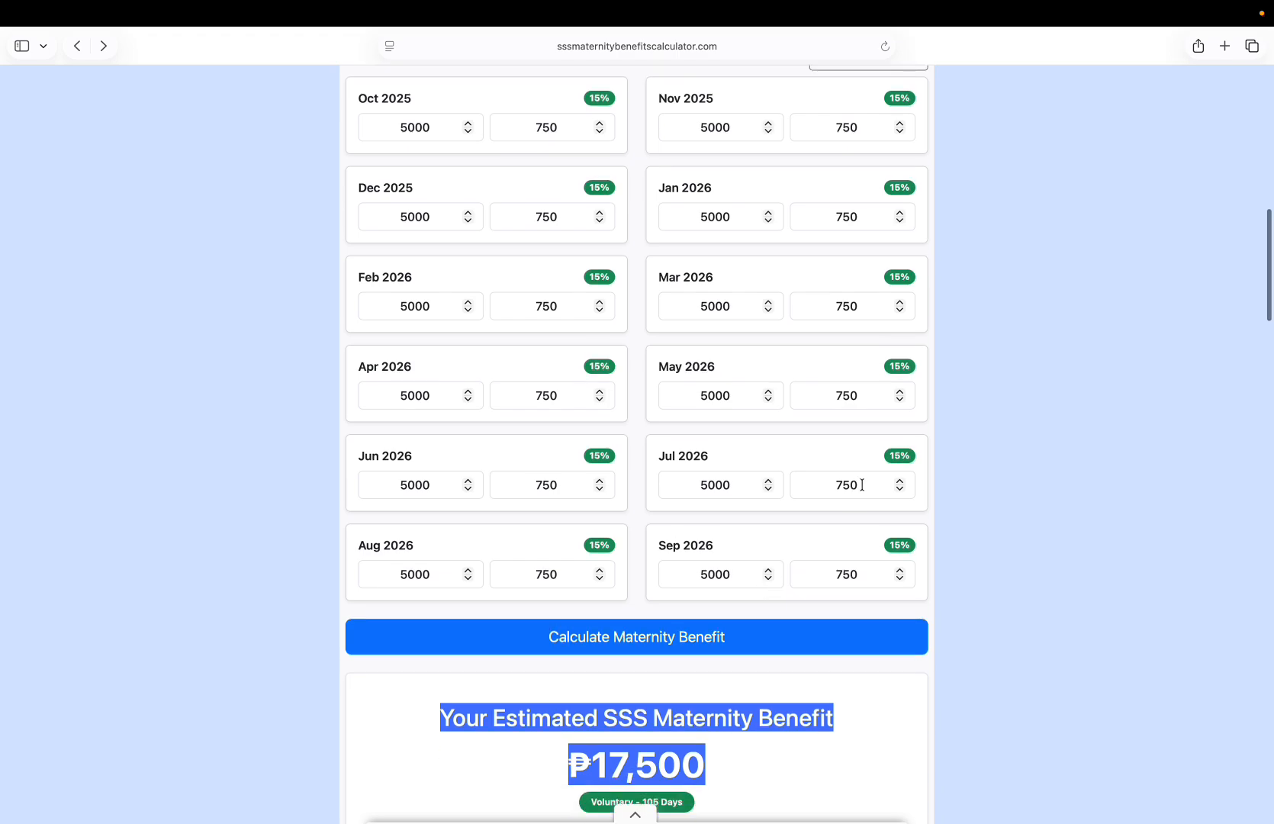
double_click(854, 397)
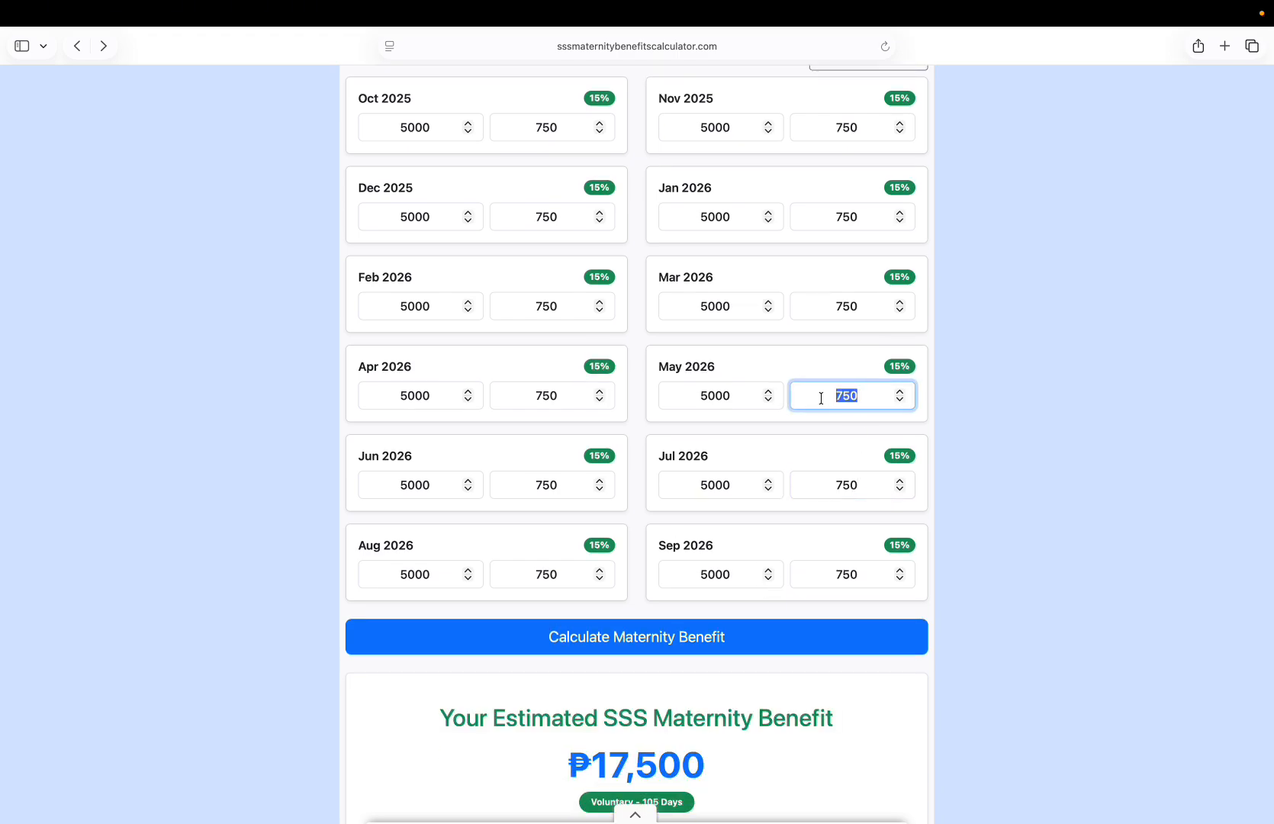
type("3000")
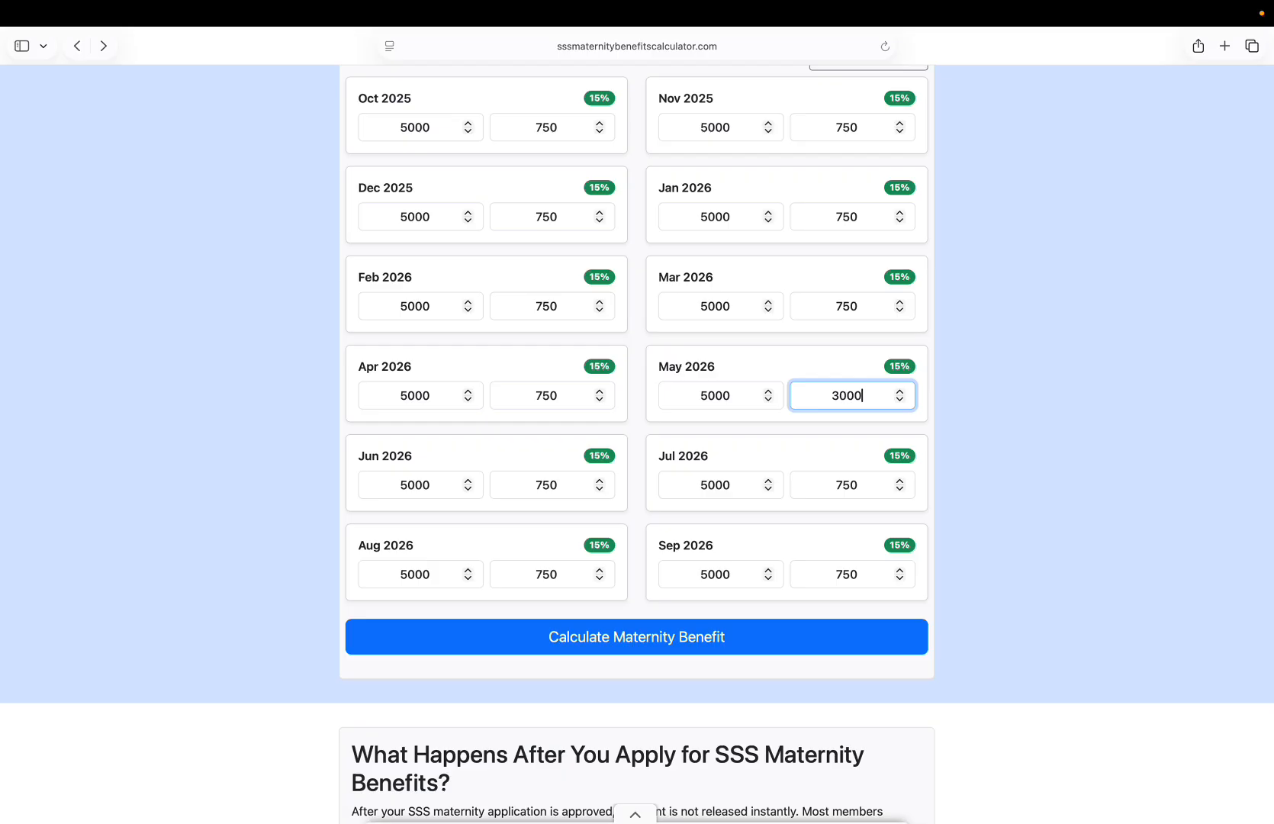
double_click(821, 398)
- Set the Jun 2026 contribution to 3000 and commit the value
left_click(541, 486)
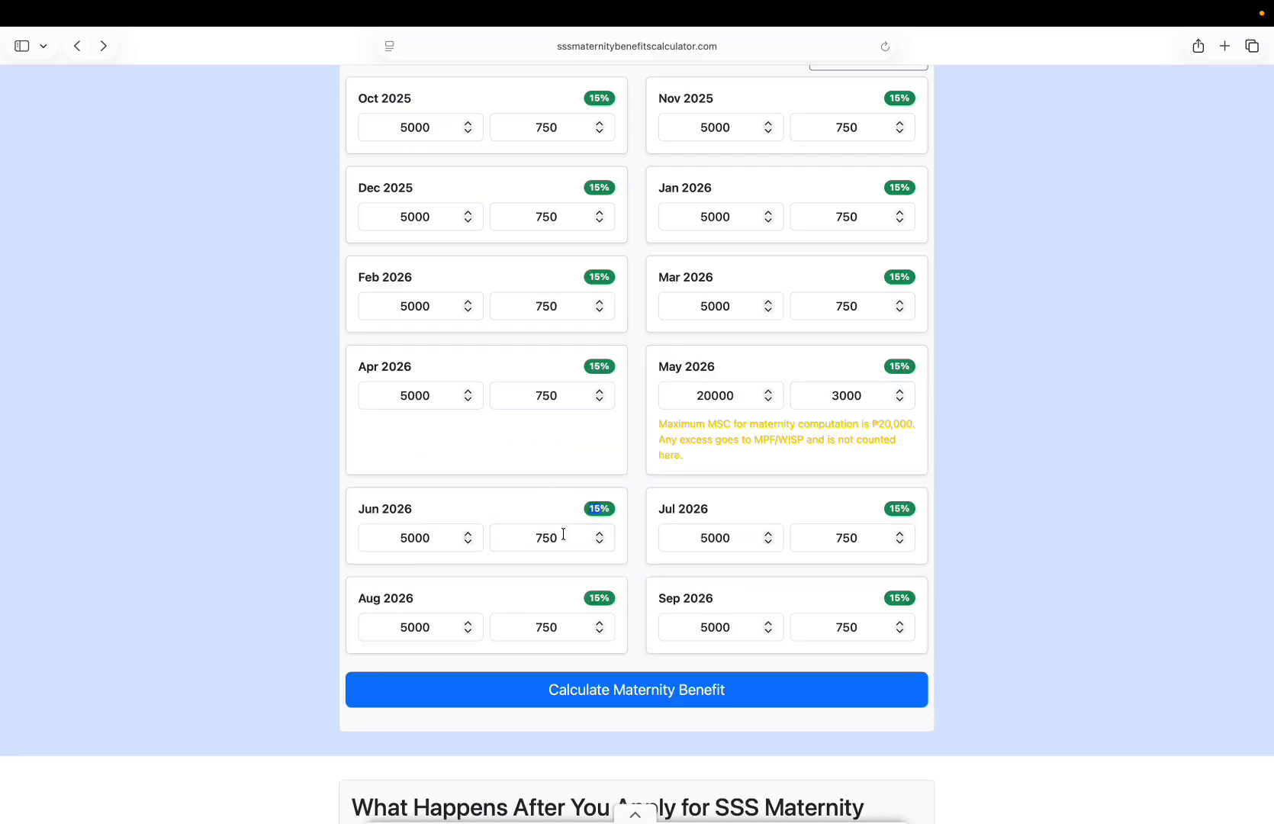
left_click_drag(563, 534, 508, 534)
type("3000")
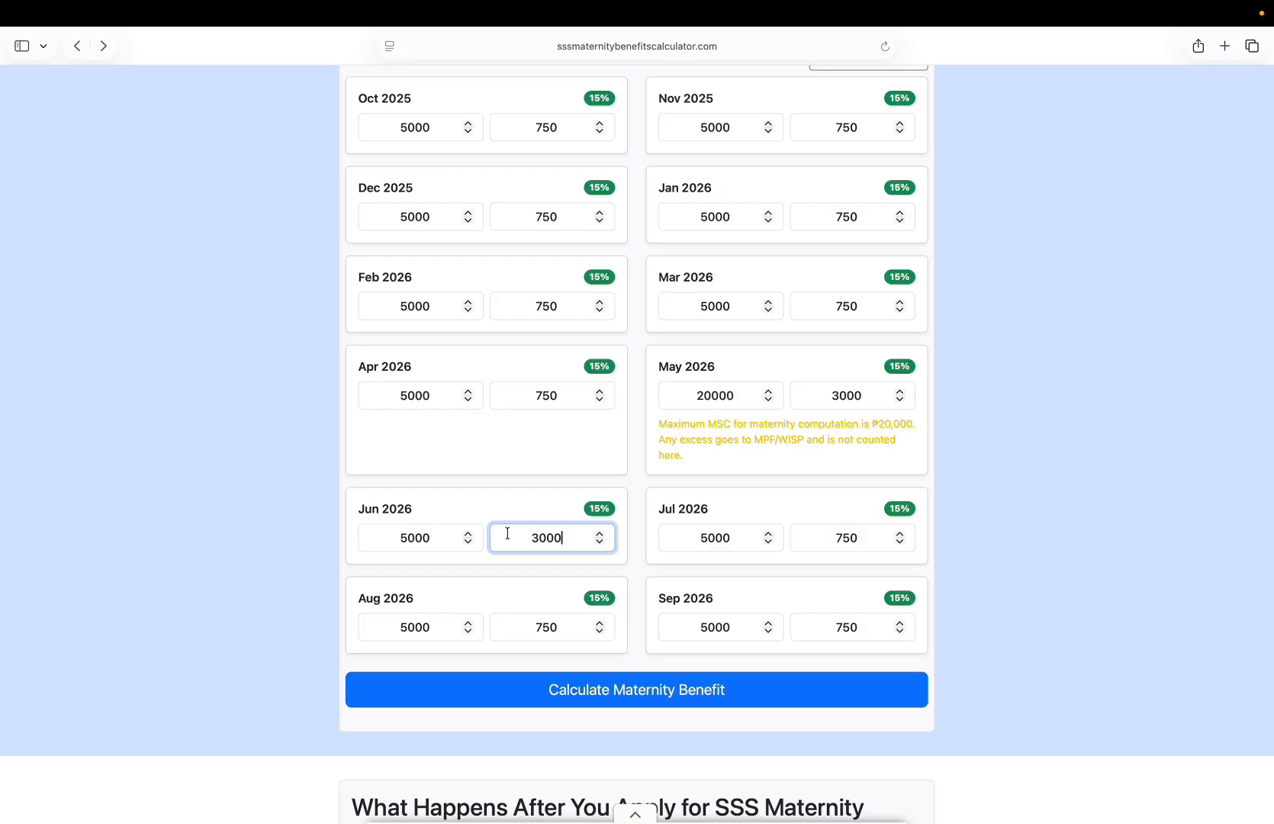
left_click(566, 551)
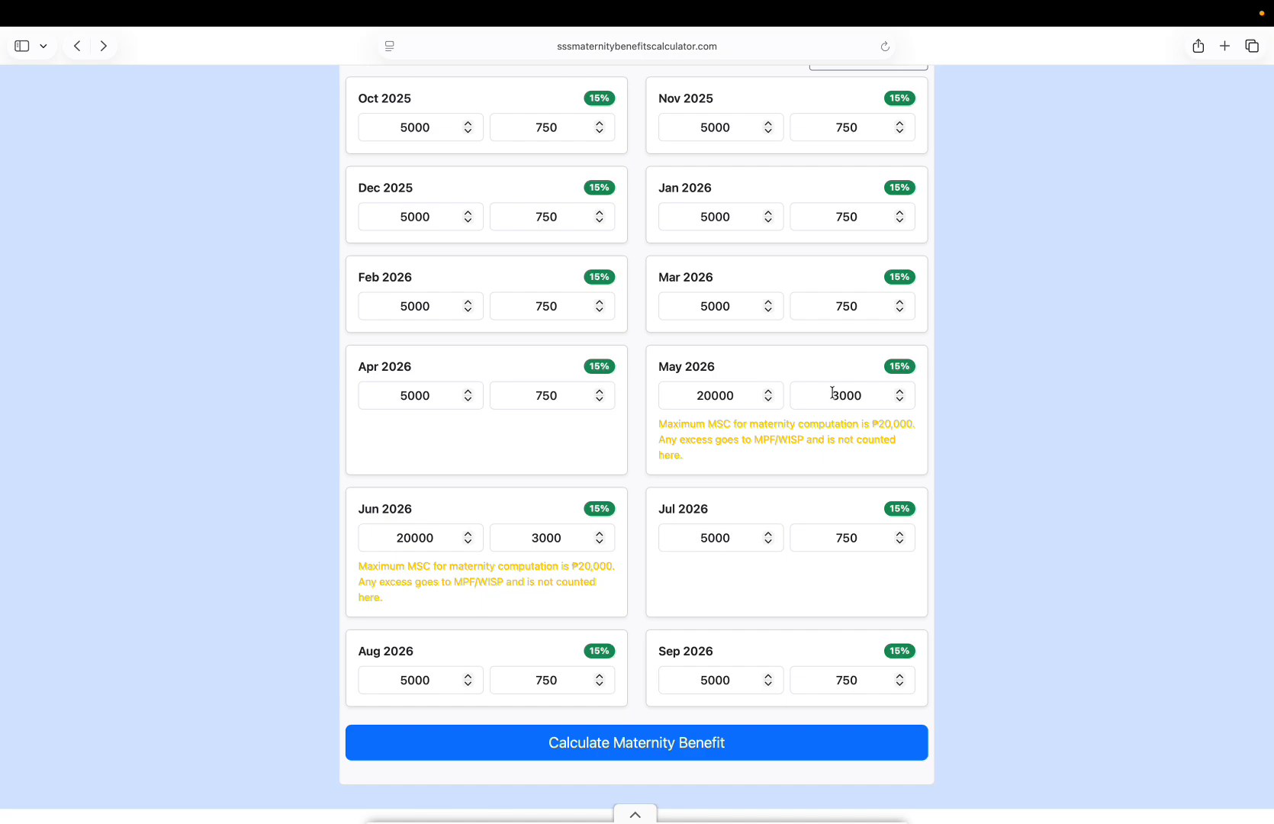
- Set the Jul 2026 contribution to 2500 and commit the value
left_click_drag(833, 395, 875, 395)
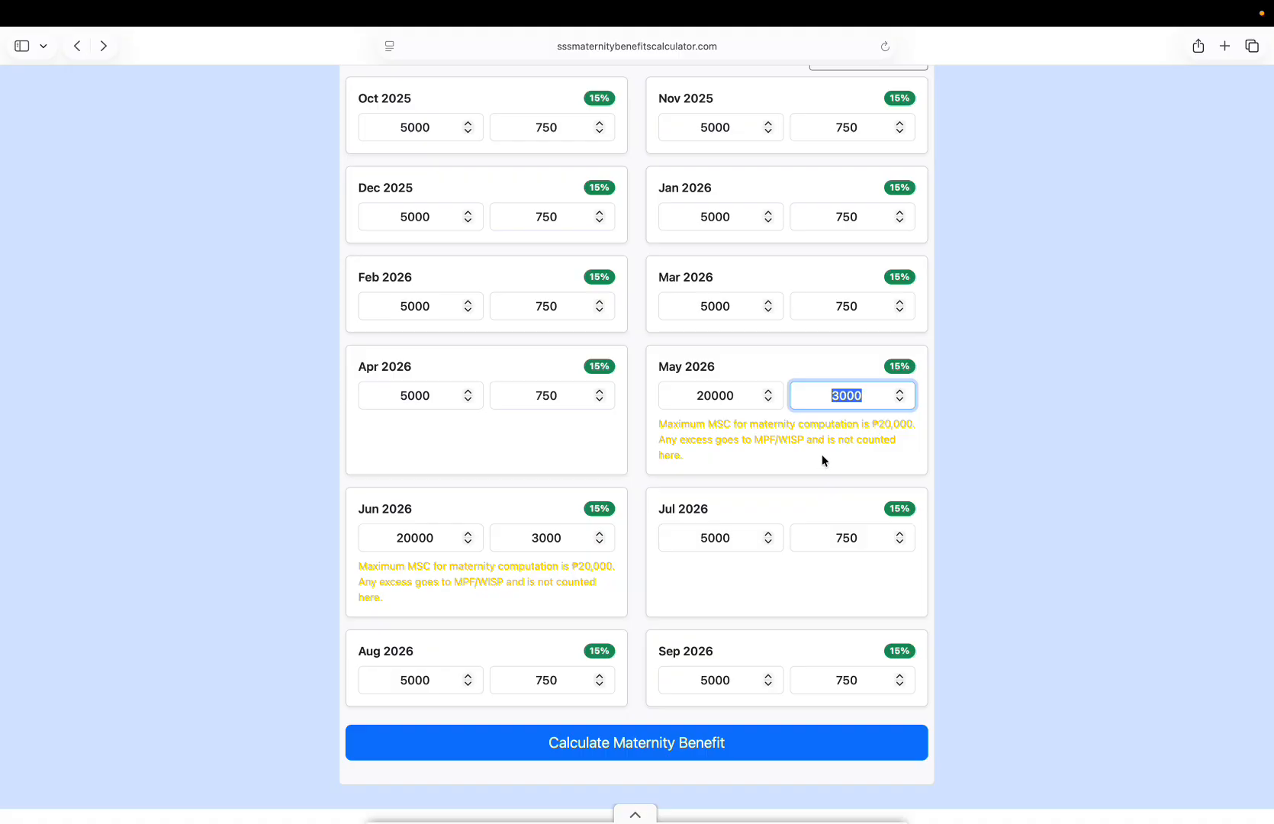
left_click(830, 397)
left_click_drag(839, 395, 818, 426)
scroll(865, 396, "down", 3)
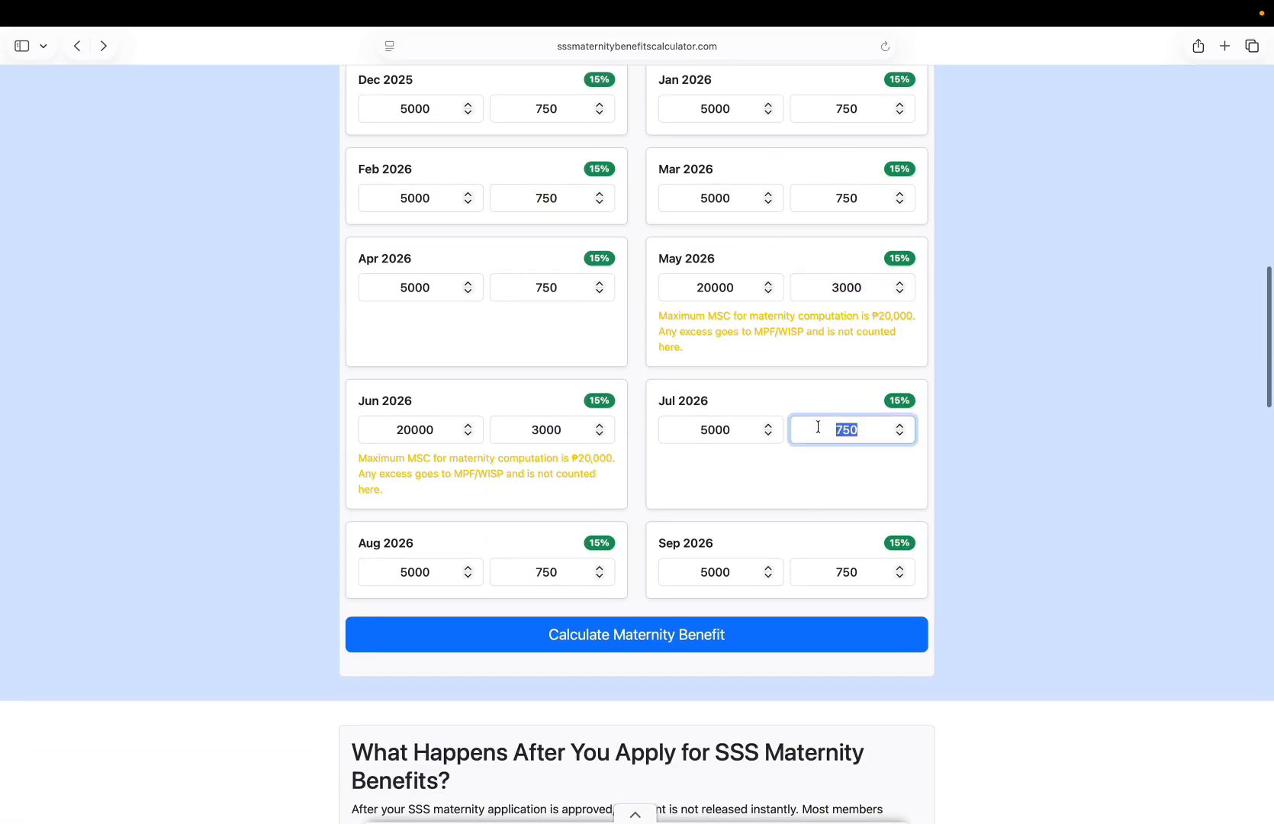
type("2500")
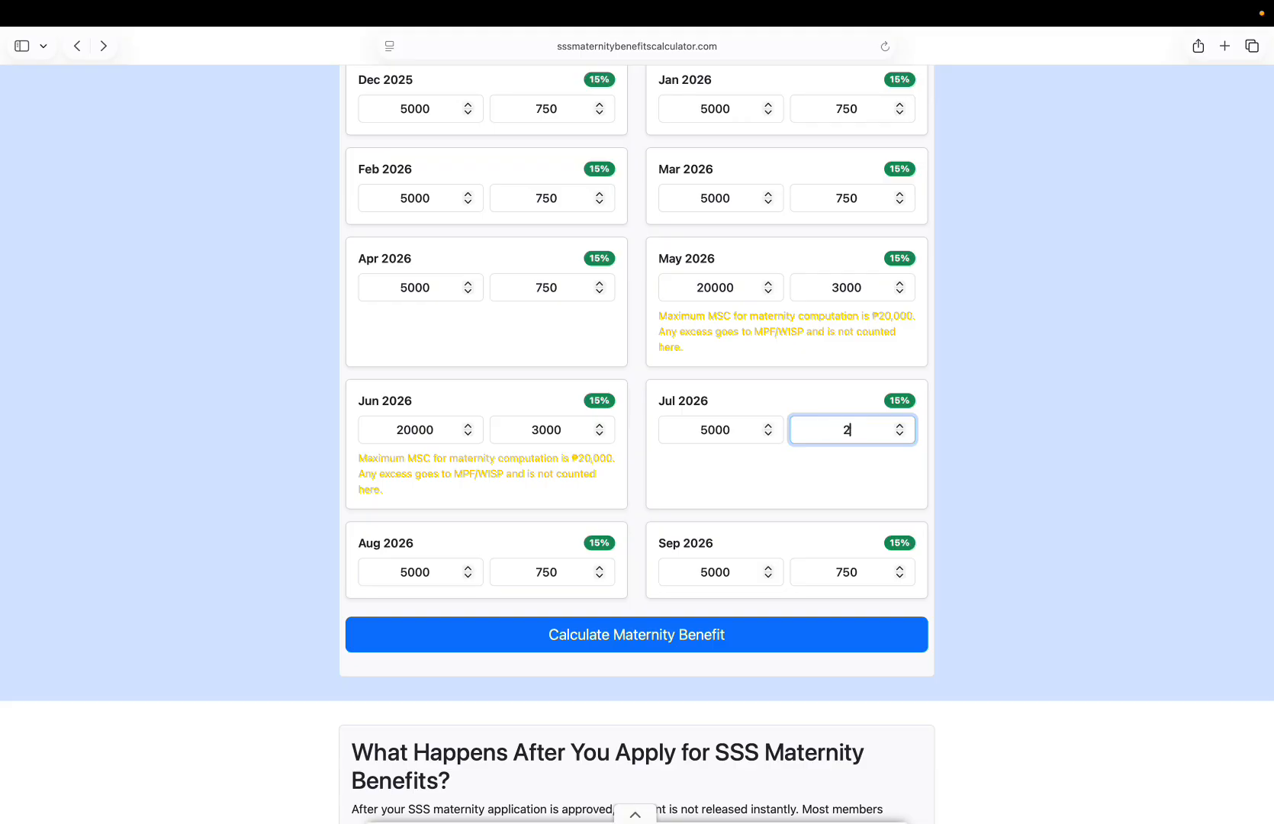
left_click(955, 494)
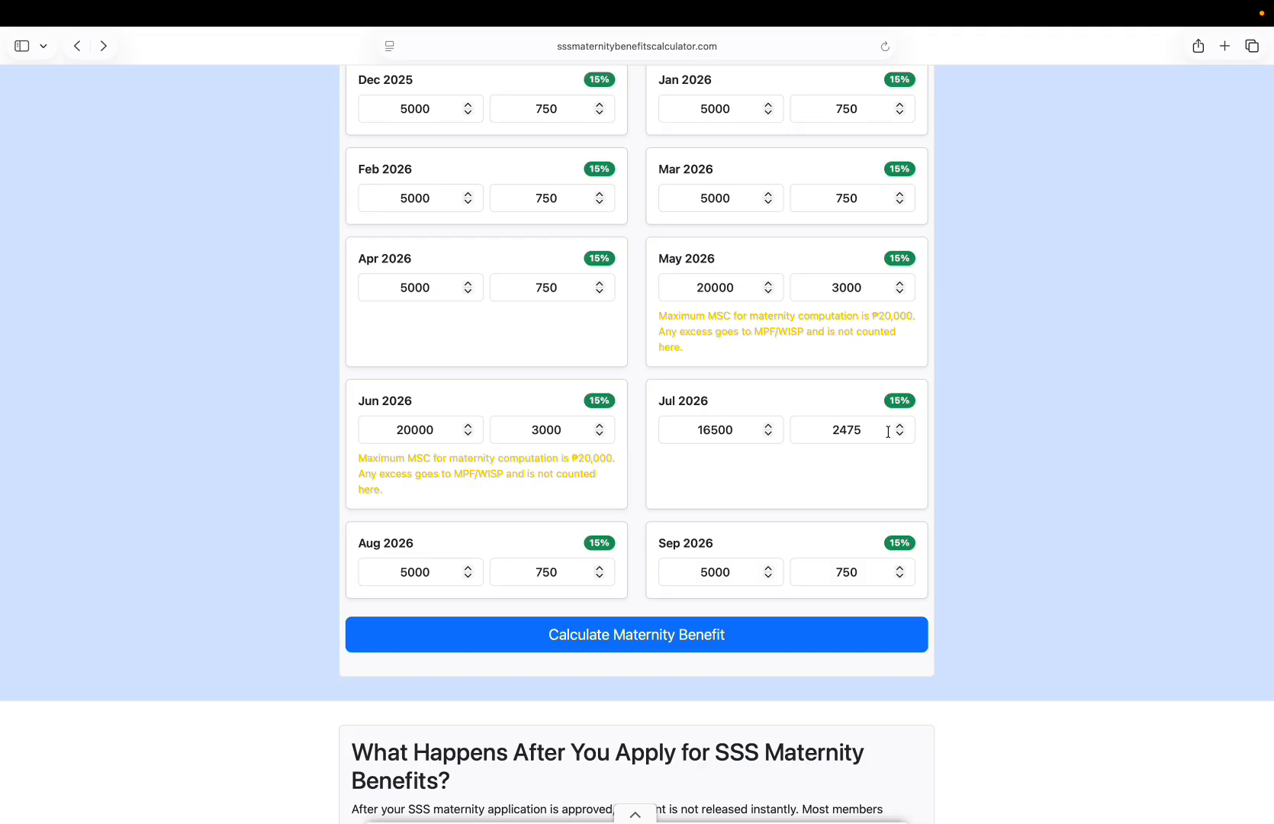
scroll(674, 512, "down", 3)
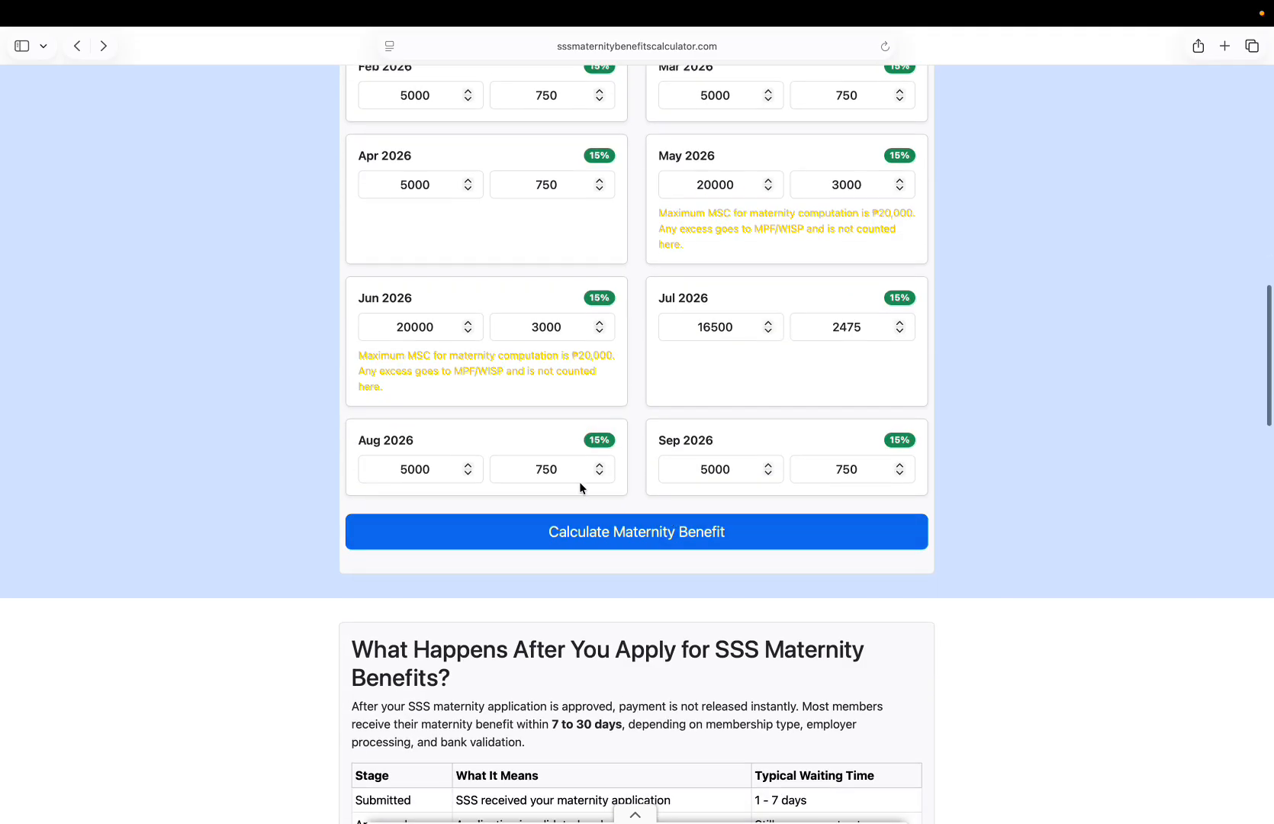
- Recalculate the maternity benefit with the updated May, June and July 2026 contributions and highlight the estimated amount
left_click(600, 528)
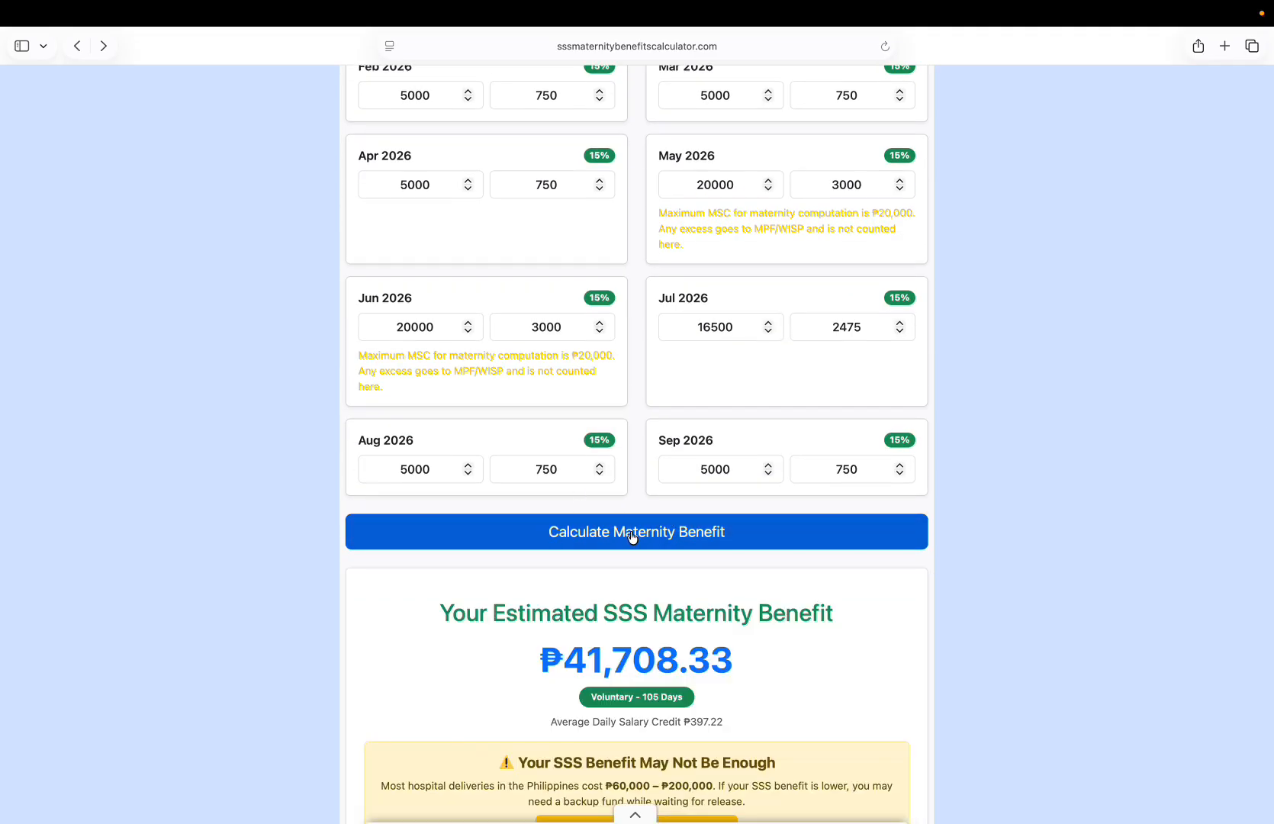
scroll(676, 544, "down", 3)
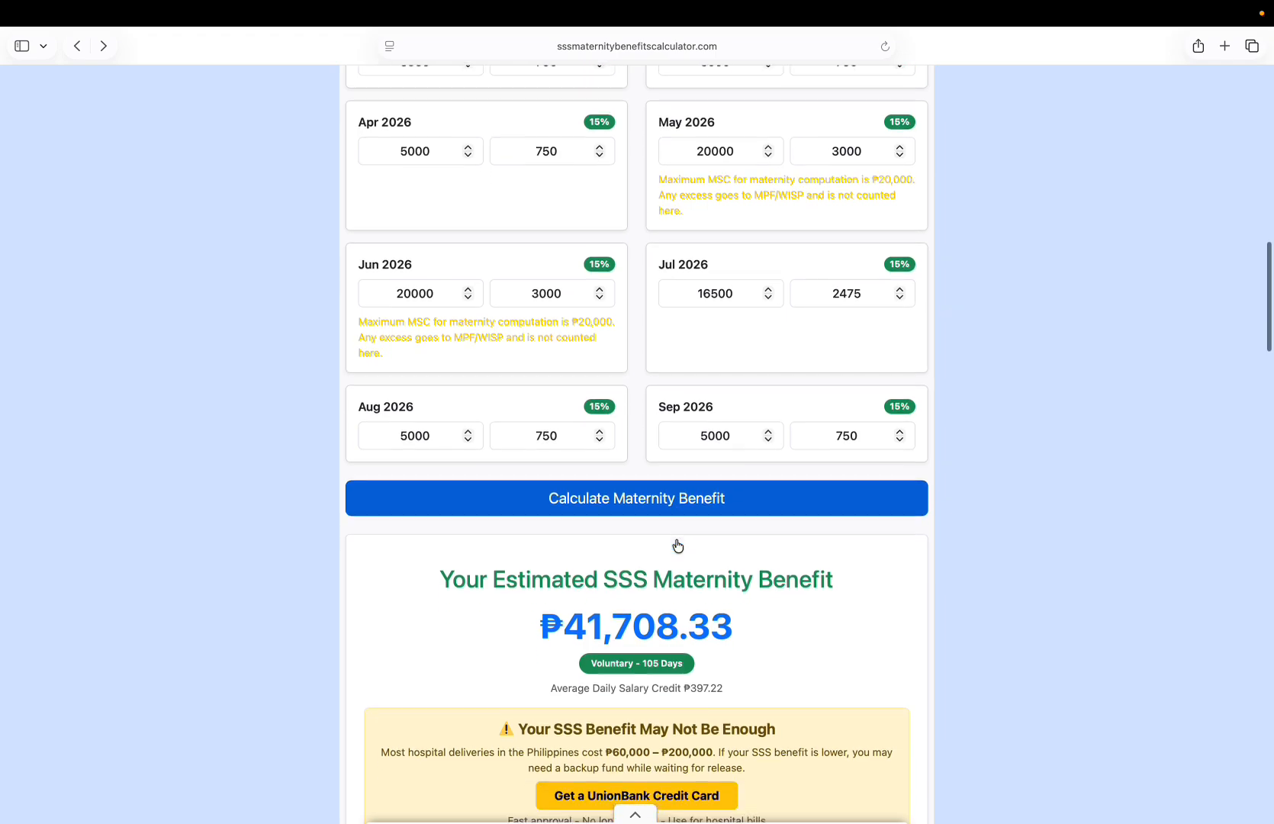
left_click_drag(434, 503, 698, 528)
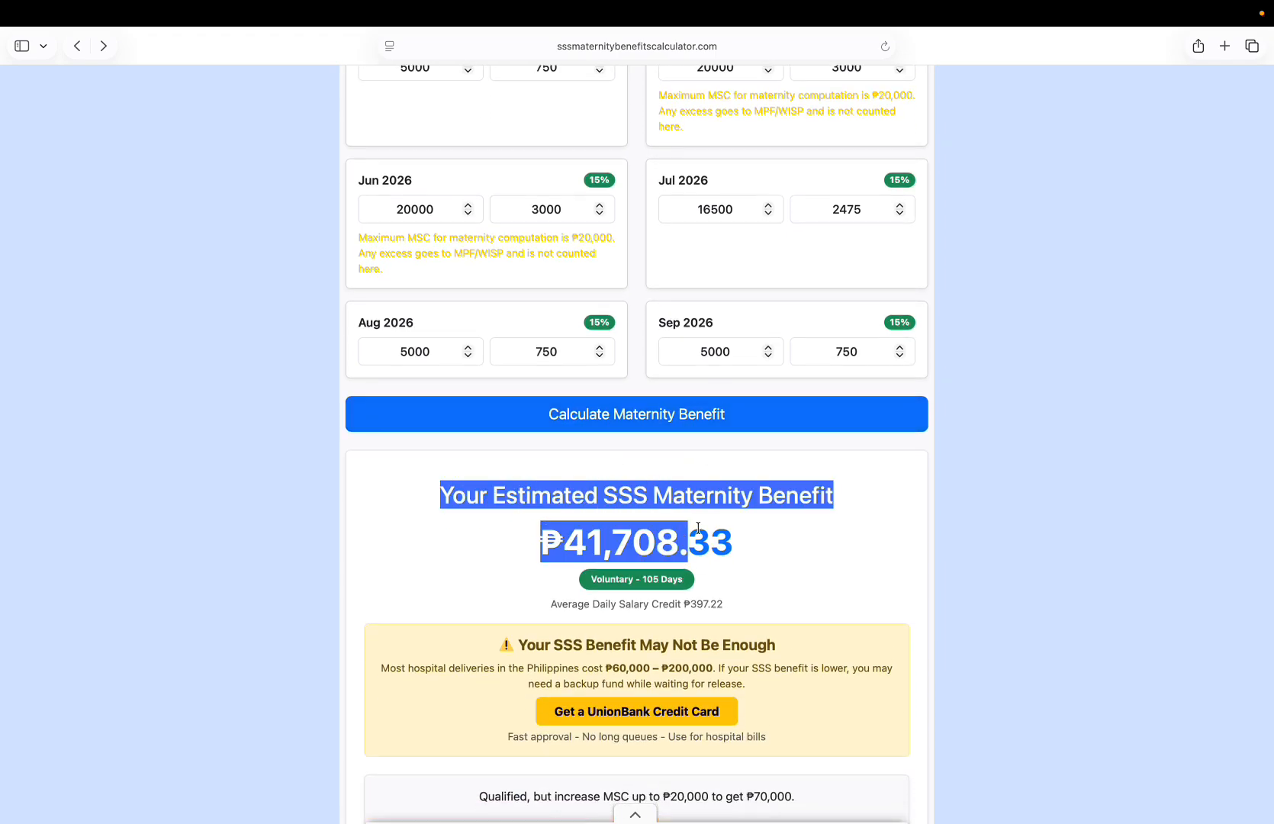
left_click(746, 537)
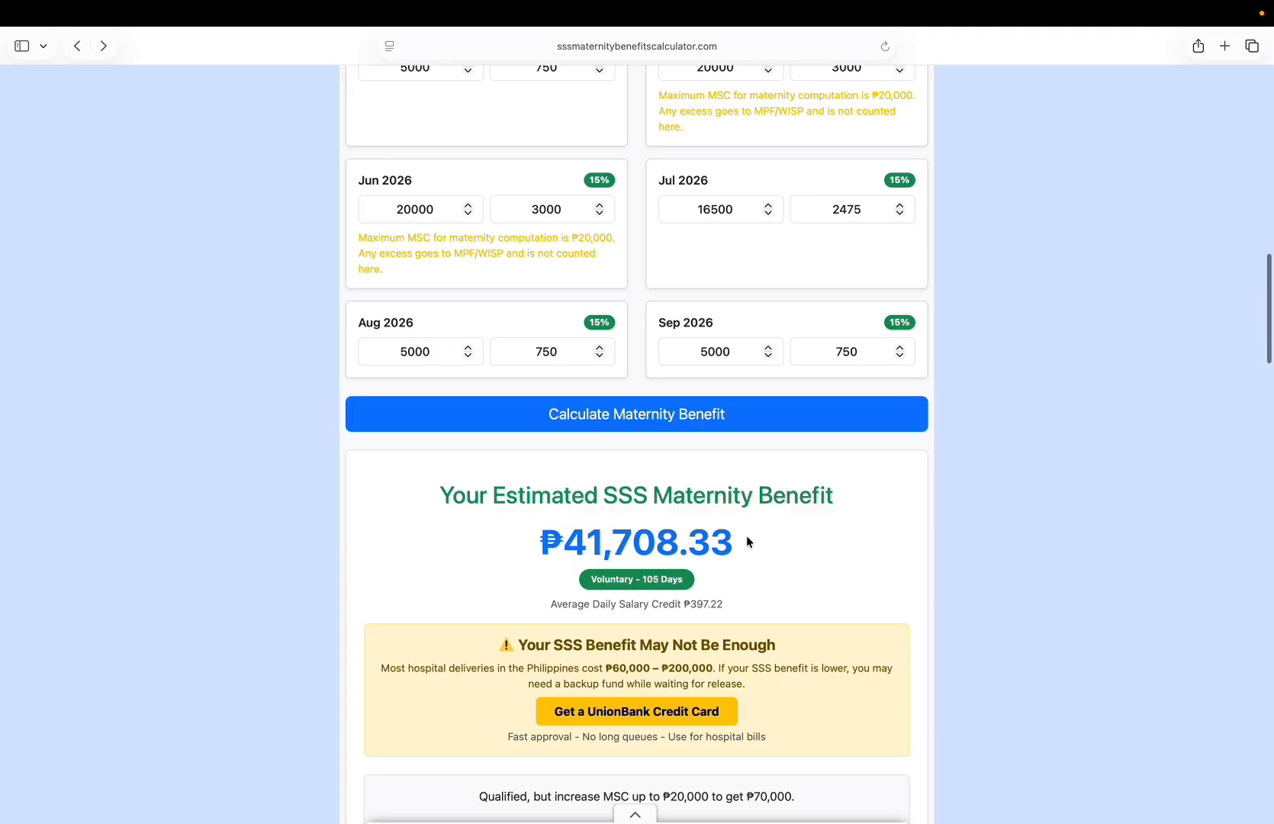
left_click_drag(717, 536, 545, 532)
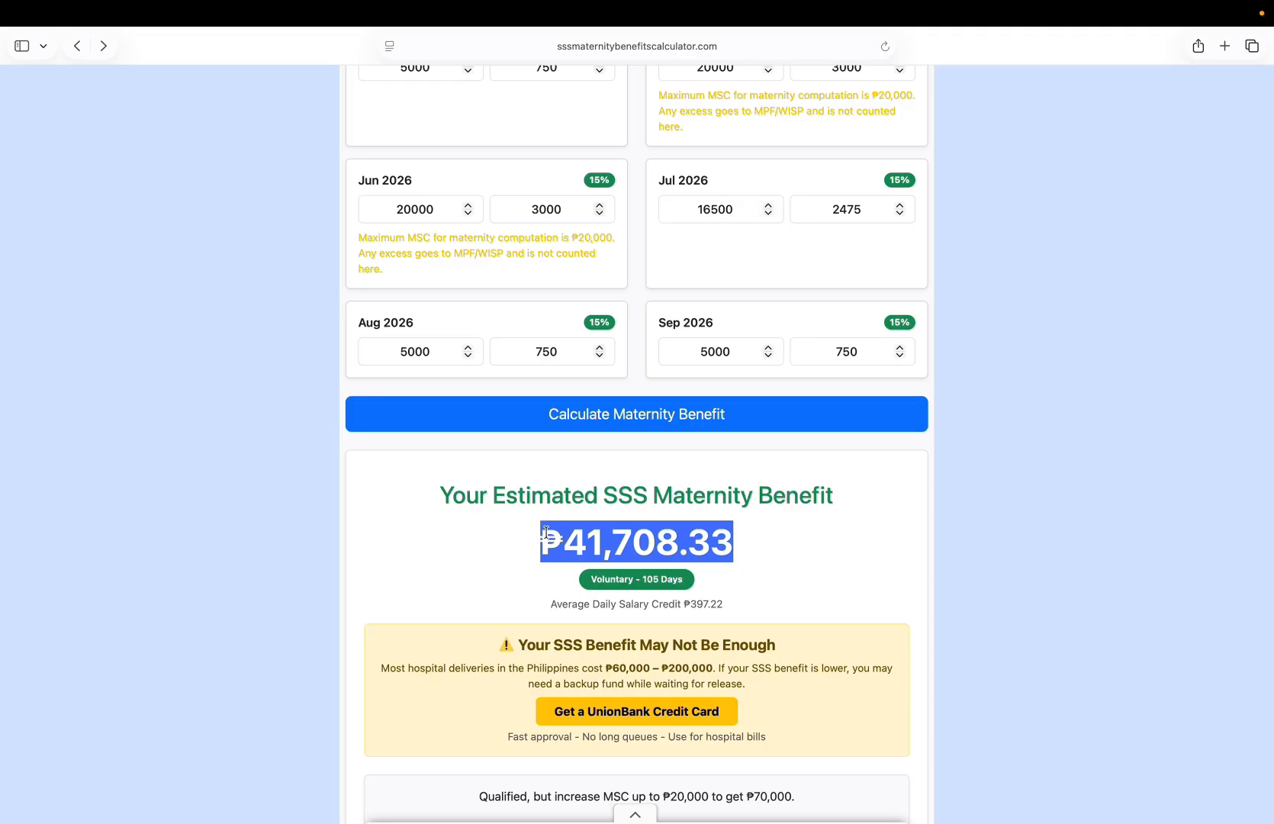
- Review the cost advice, the MSC average and the possible benefit increase listed below the estimate
scroll(547, 532, "down", 5)
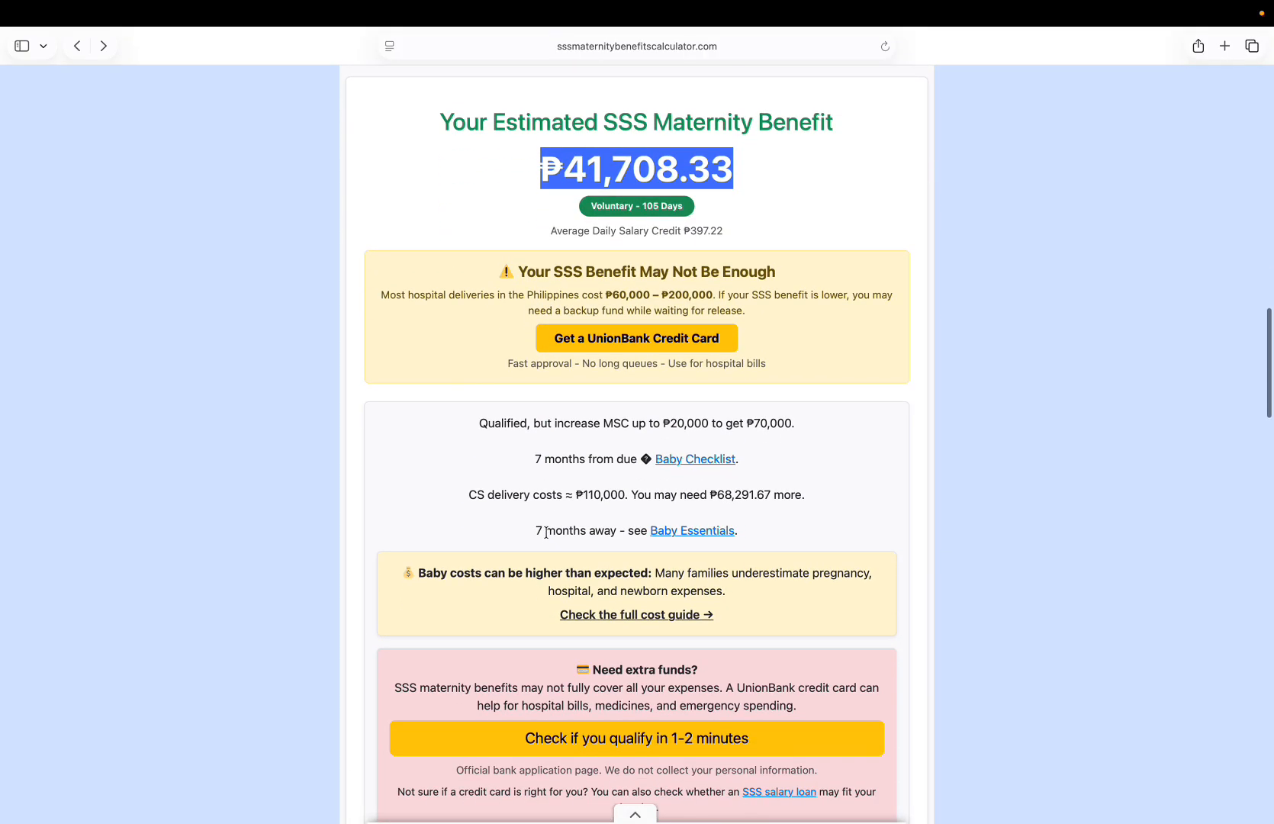
scroll(546, 532, "down", 5)
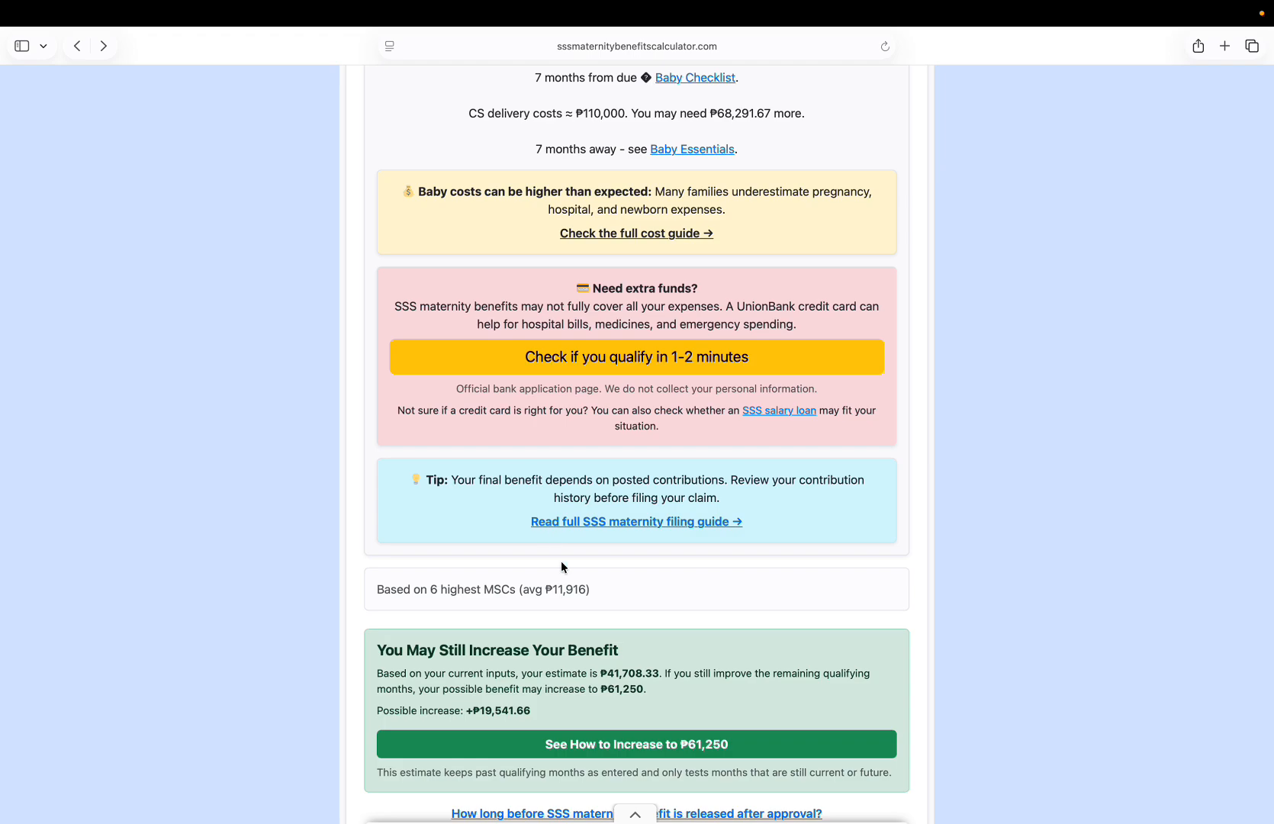
scroll(560, 567, "down", 2)
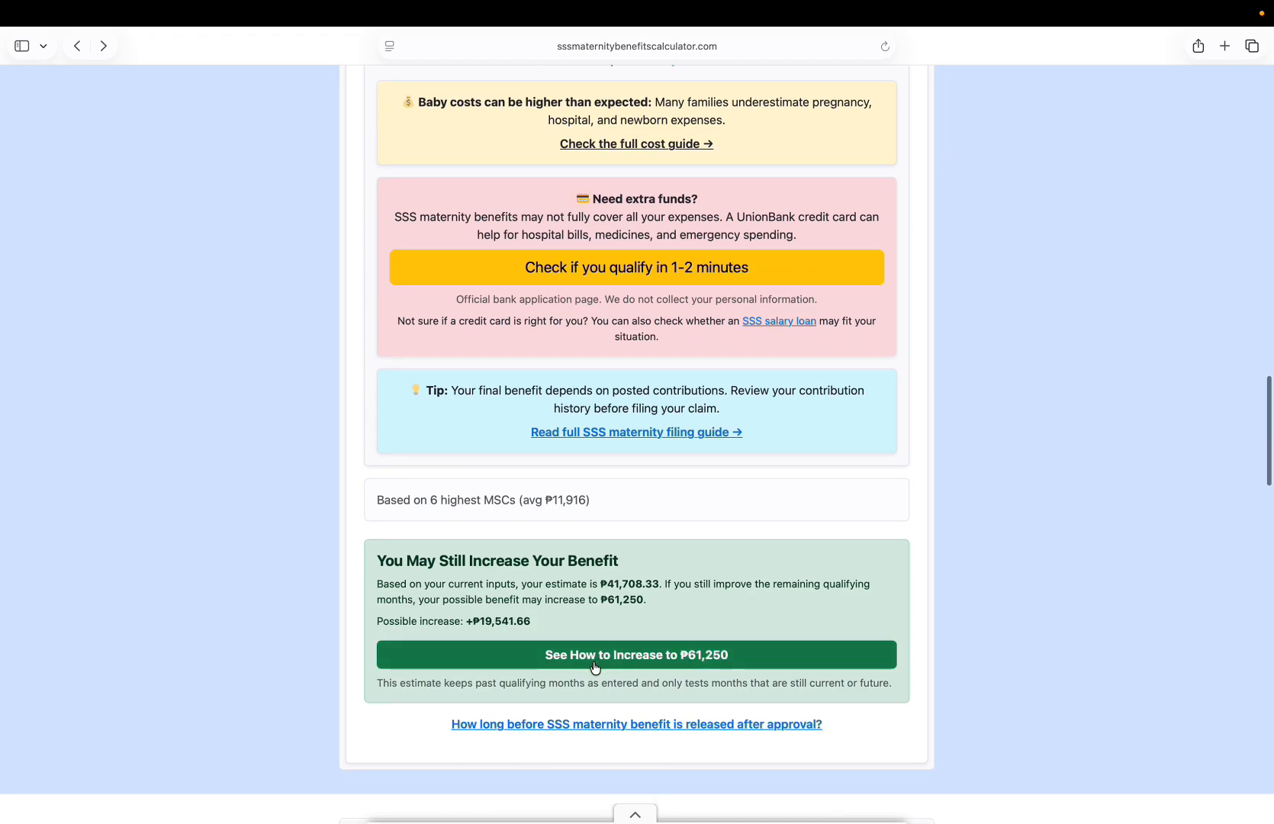
- Open the calculator site's "Need extra funds?" offer to view the UnionBank credit card application, and return to the calculator page
scroll(589, 652, "up", 6)
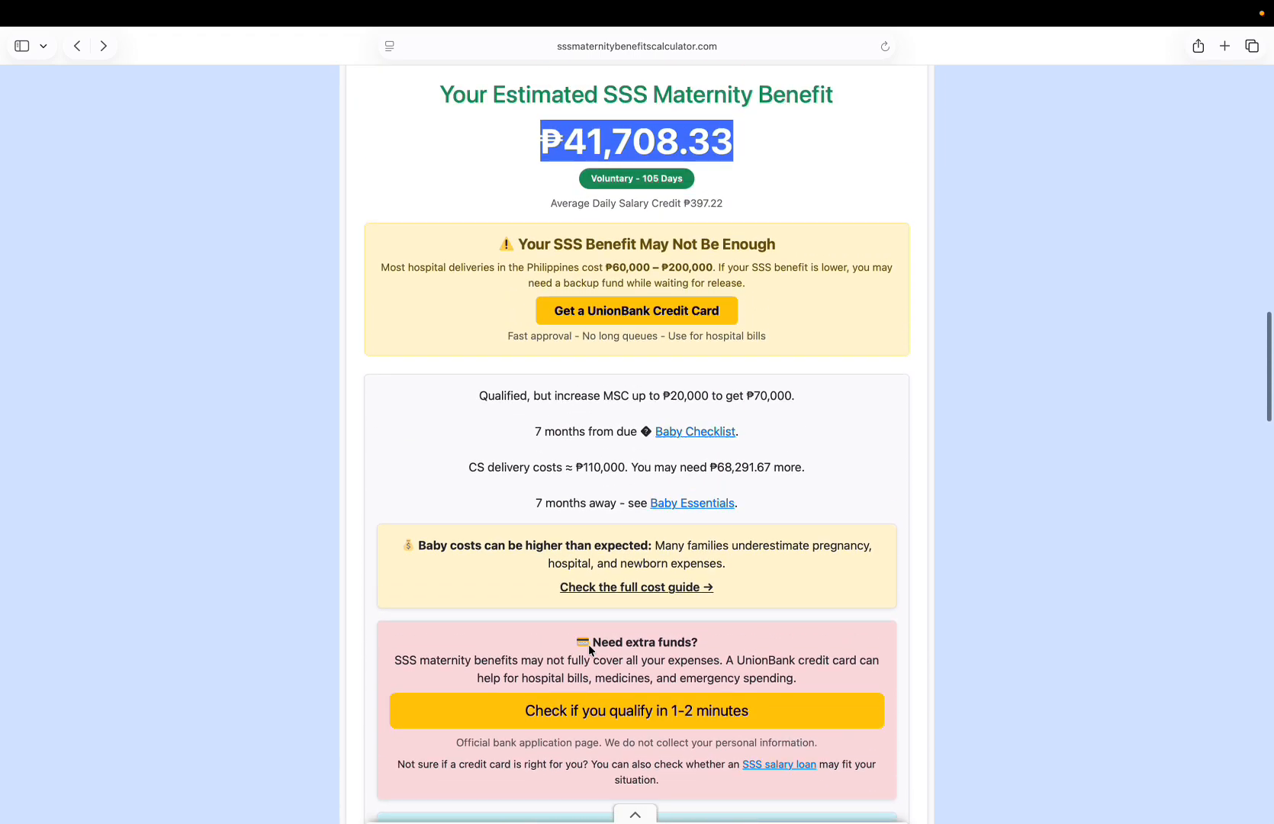
scroll(588, 645, "up", 15)
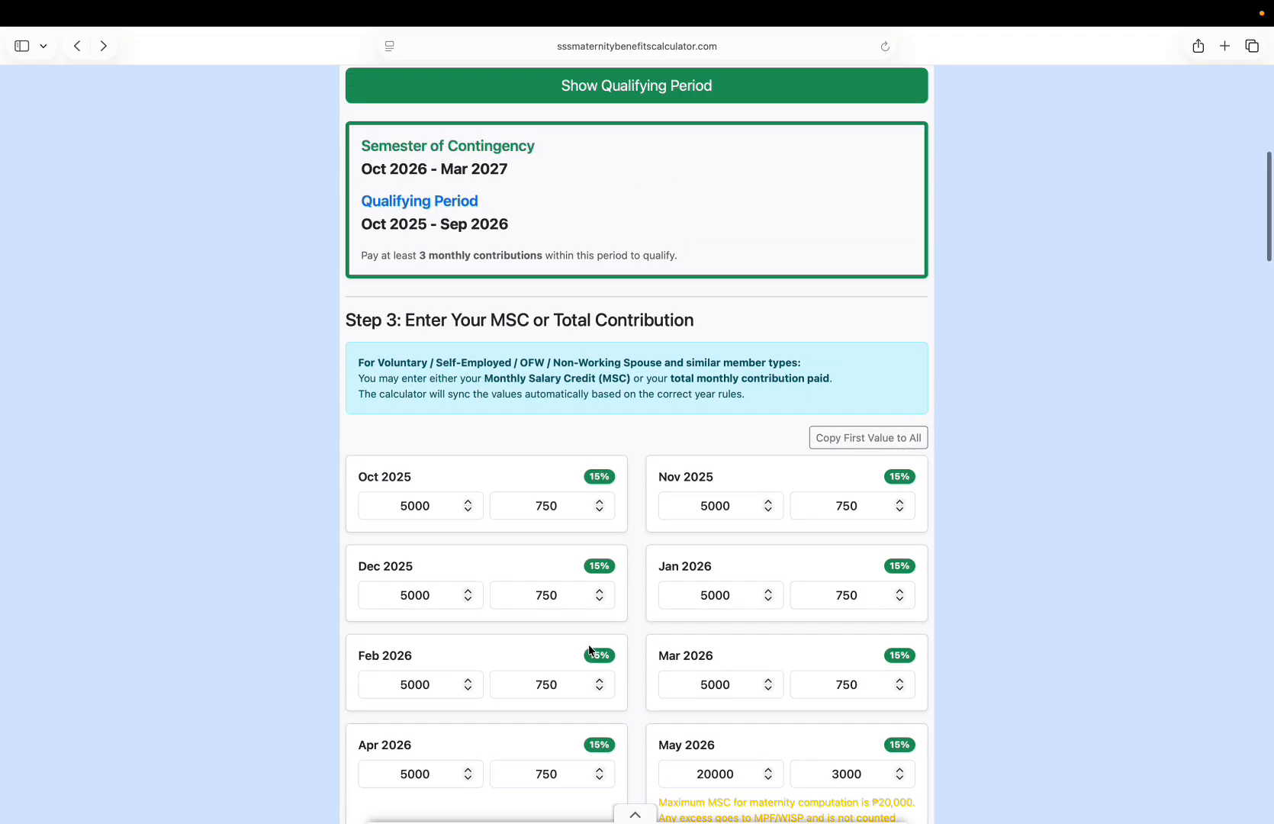
scroll(588, 644, "up", 4)
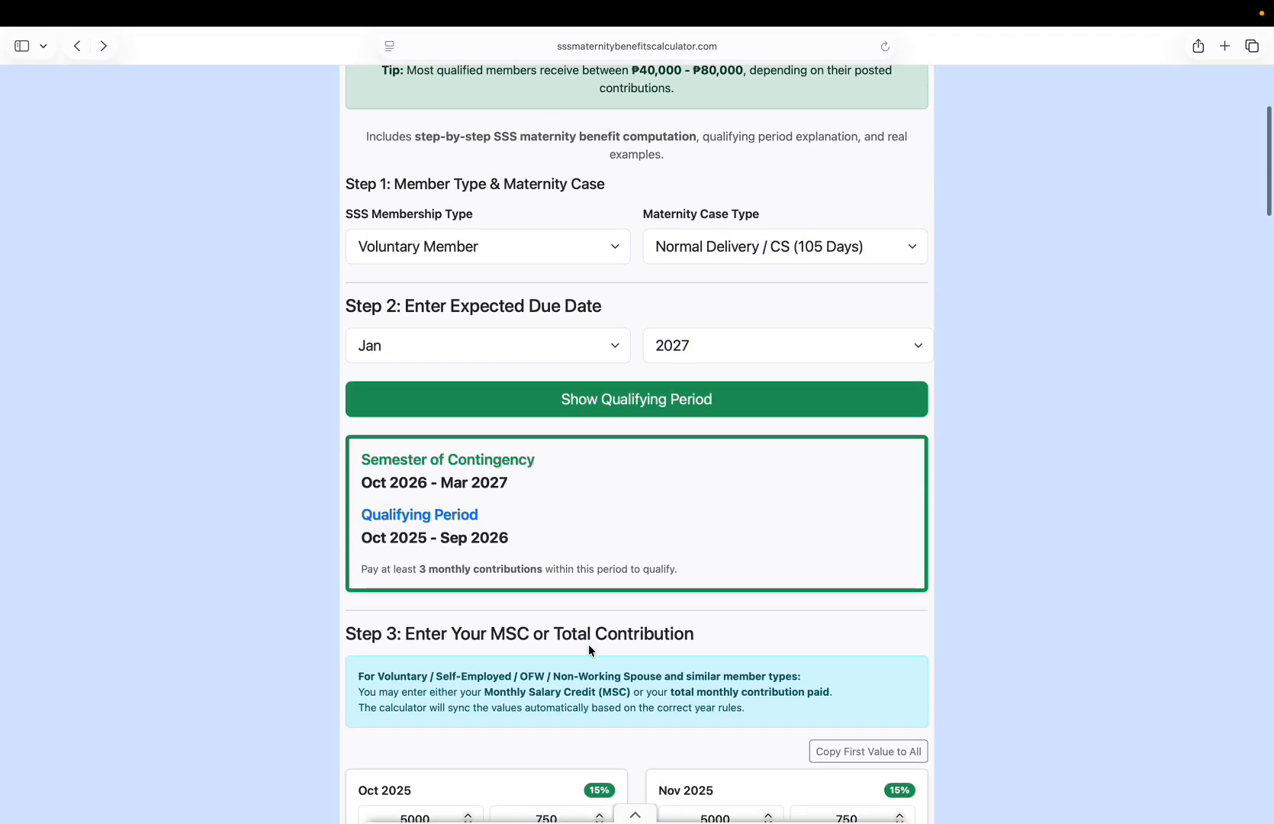
scroll(588, 644, "up", 4)
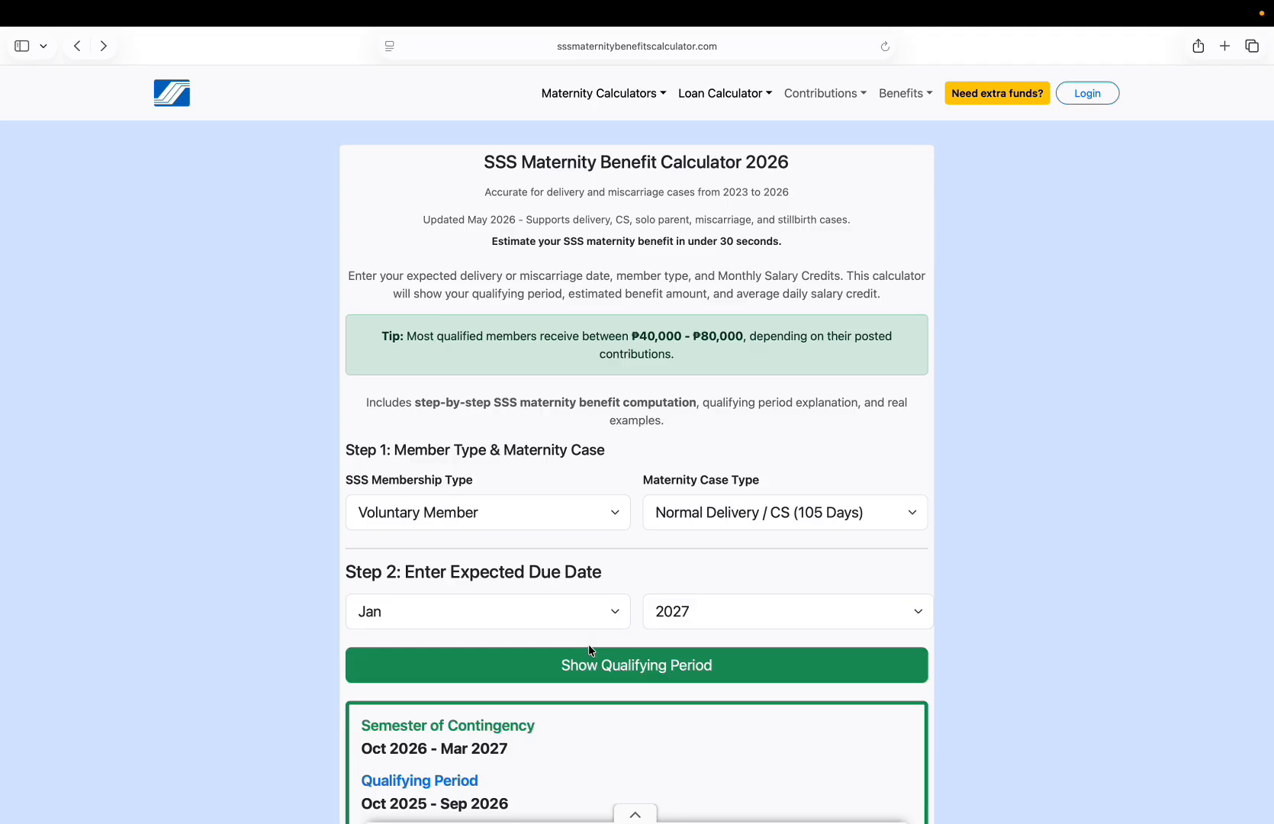
left_click(1005, 94)
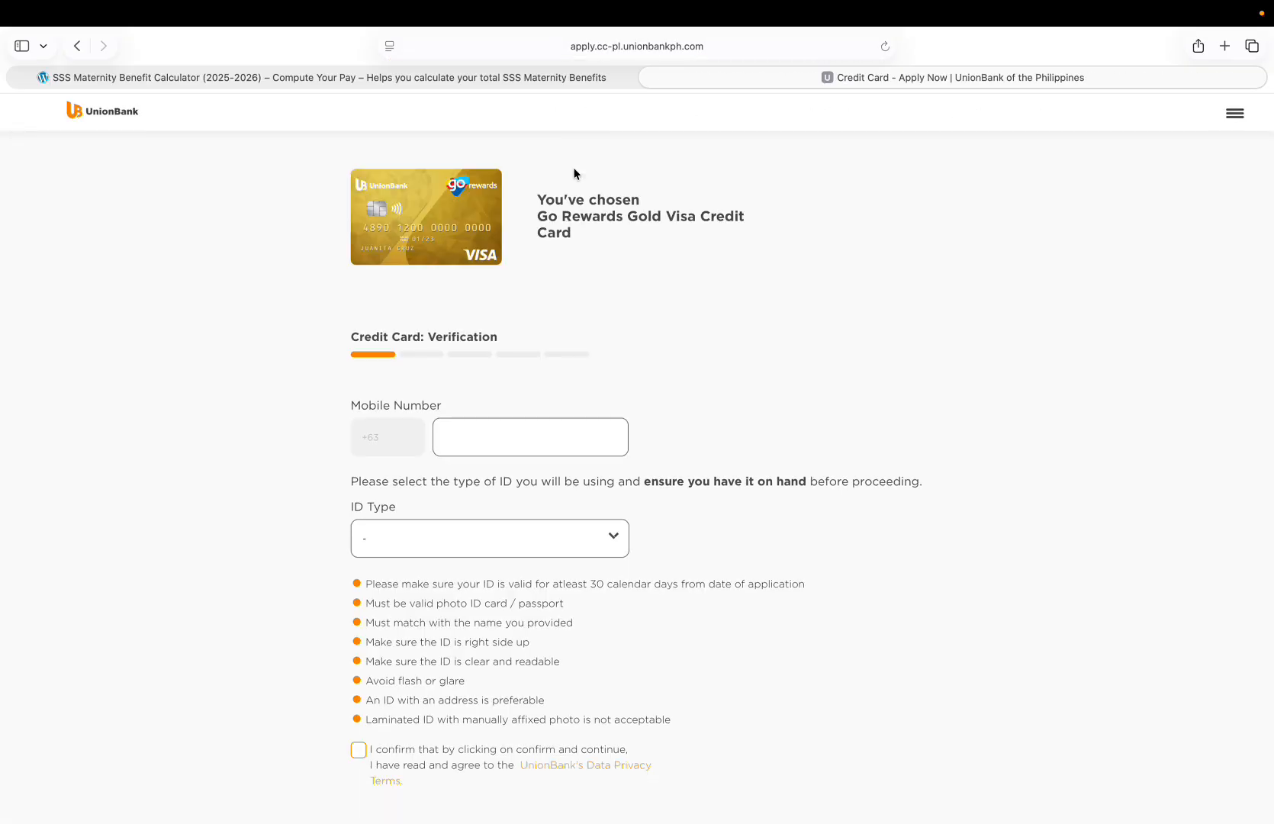
left_click(458, 76)
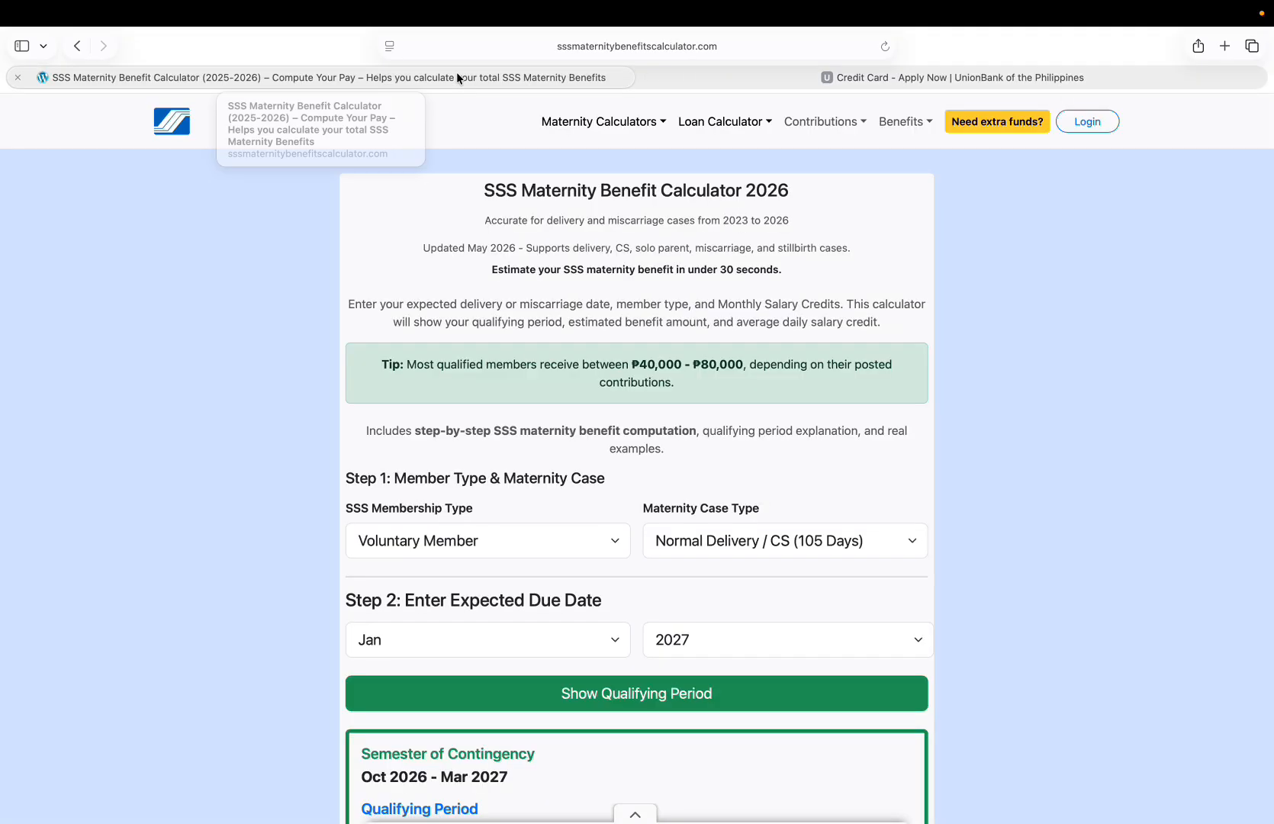